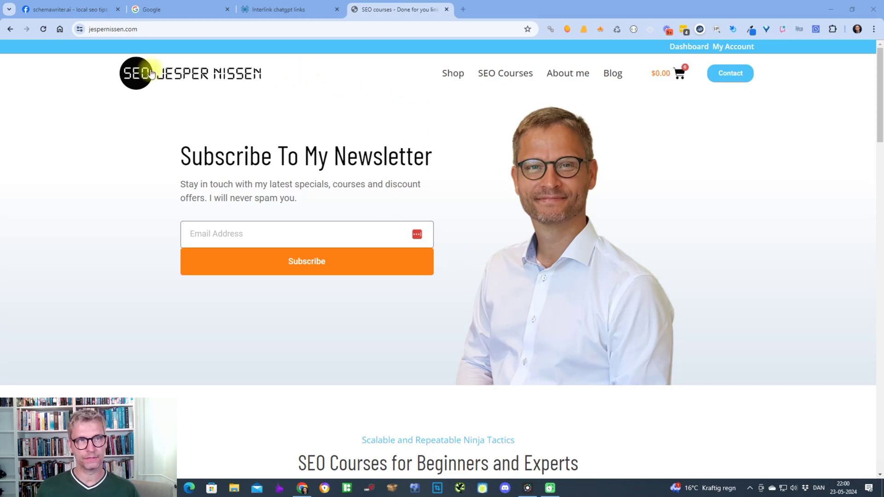
# - Review the Facebook group post about finding longtail keywords with ChatGPT and inserting them by CSV file, then return to the website
pyautogui.click(76, 10)
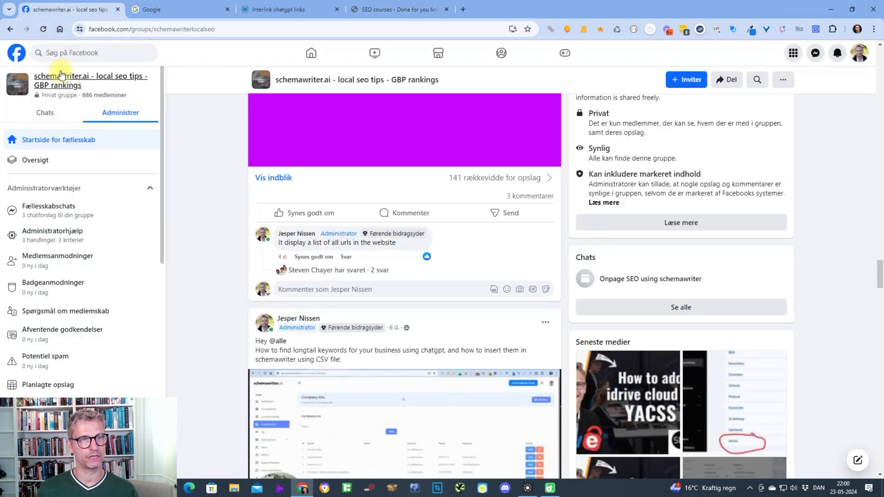
pyautogui.scroll(-1, 454, 146)
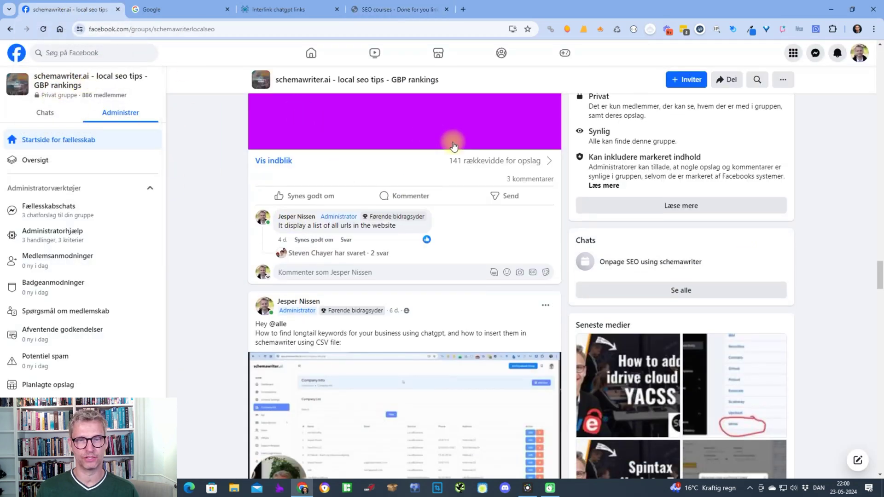
pyautogui.scroll(-3, 453, 146)
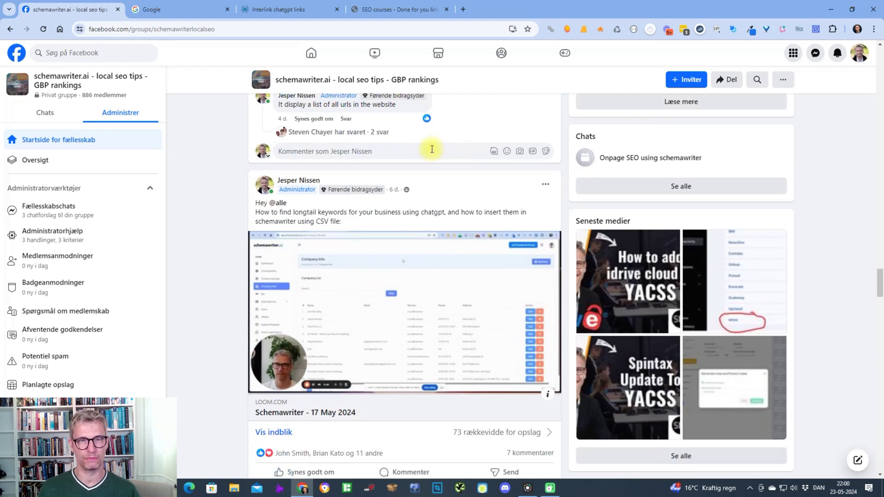
pyautogui.moveTo(353, 222); pyautogui.dragTo(399, 213)
pyautogui.click(401, 214)
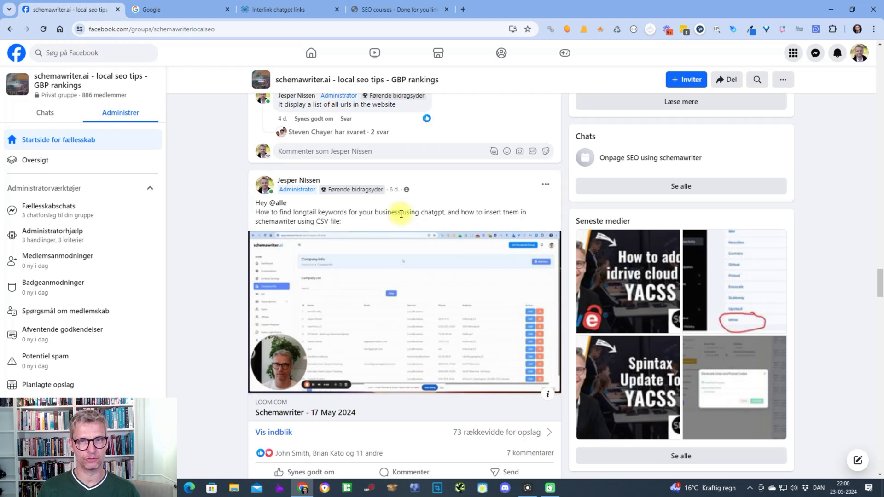
pyautogui.moveTo(343, 222); pyautogui.dragTo(313, 221)
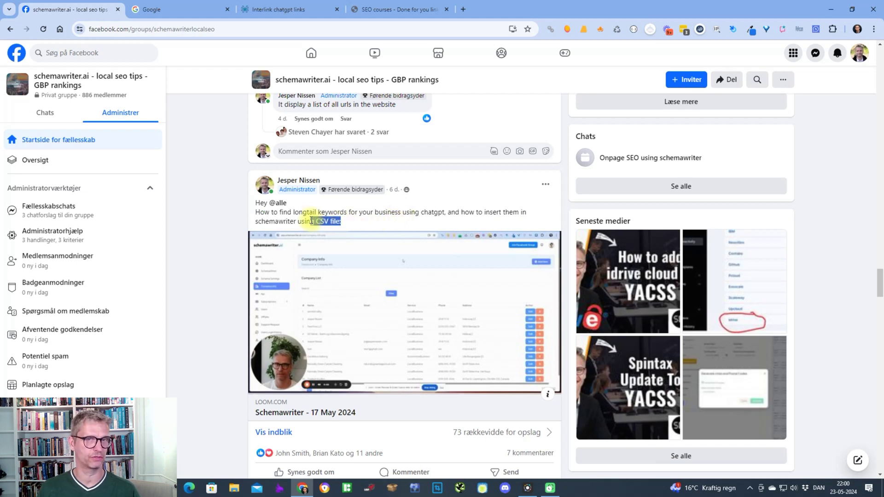
pyautogui.click(410, 13)
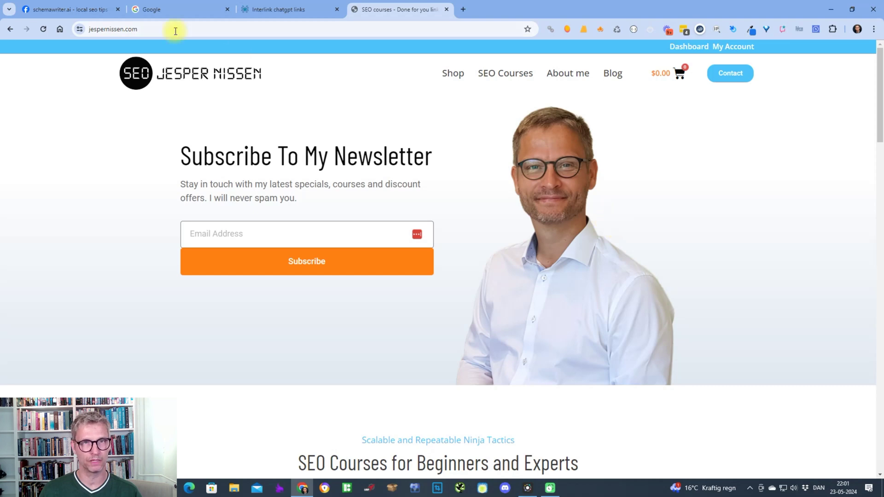
# - In the Interlink chatgpt links mind map, shift the green main-website node and the about.me and carrd.co nodes slightly to the left
pyautogui.click(267, 13)
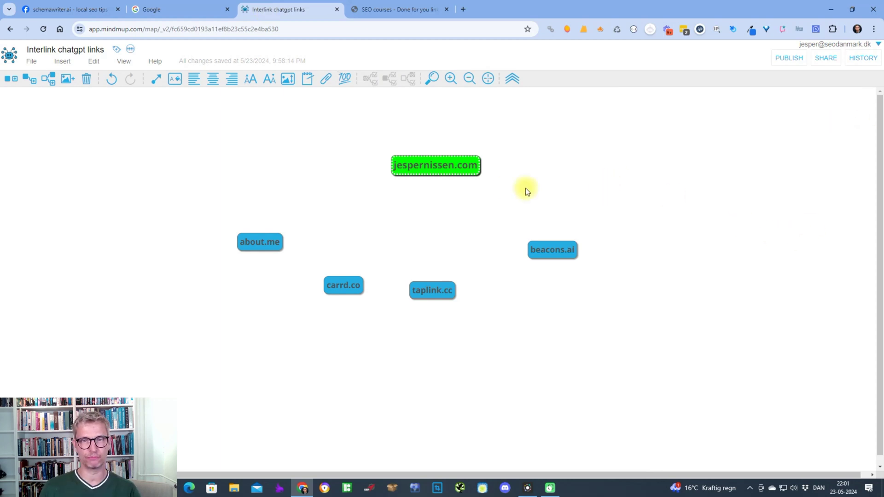
pyautogui.moveTo(436, 159); pyautogui.dragTo(443, 173)
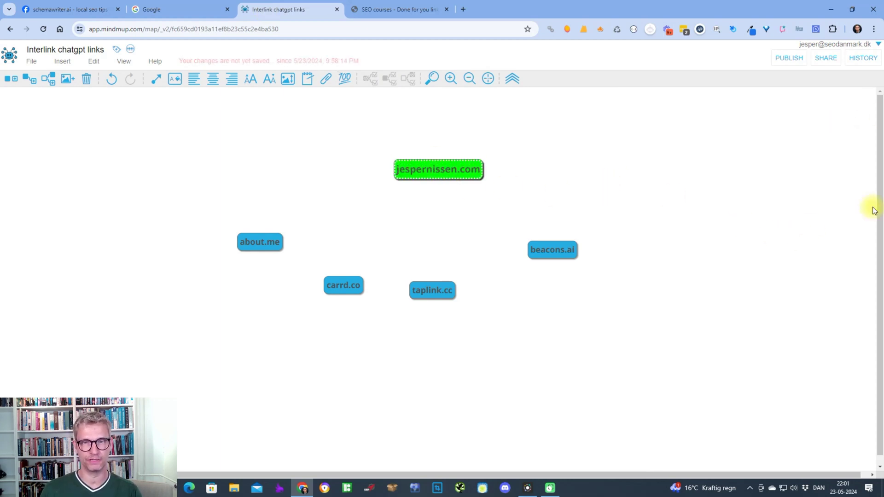
pyautogui.moveTo(439, 174); pyautogui.dragTo(429, 169)
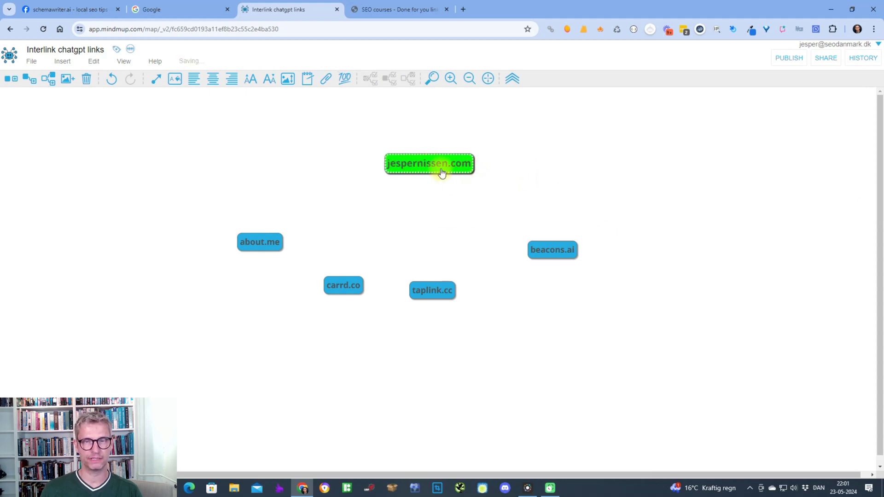
pyautogui.click(374, 11)
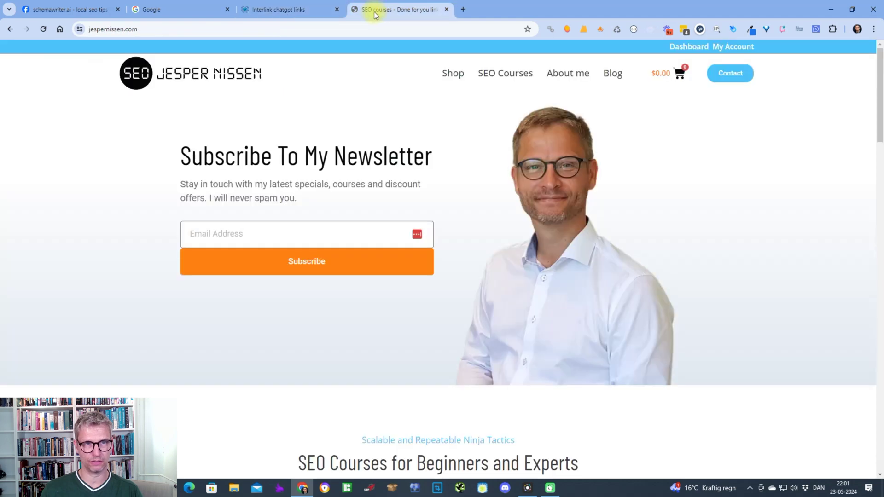
pyautogui.click(282, 10)
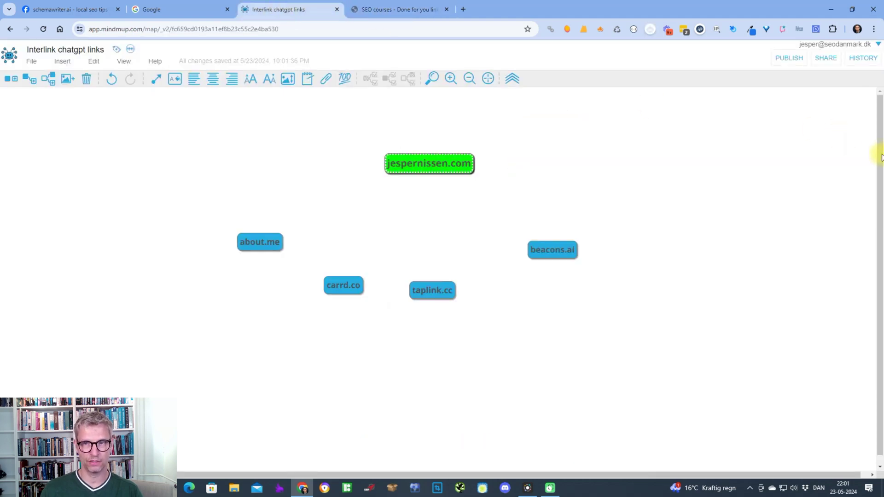
pyautogui.moveTo(266, 245); pyautogui.dragTo(253, 244)
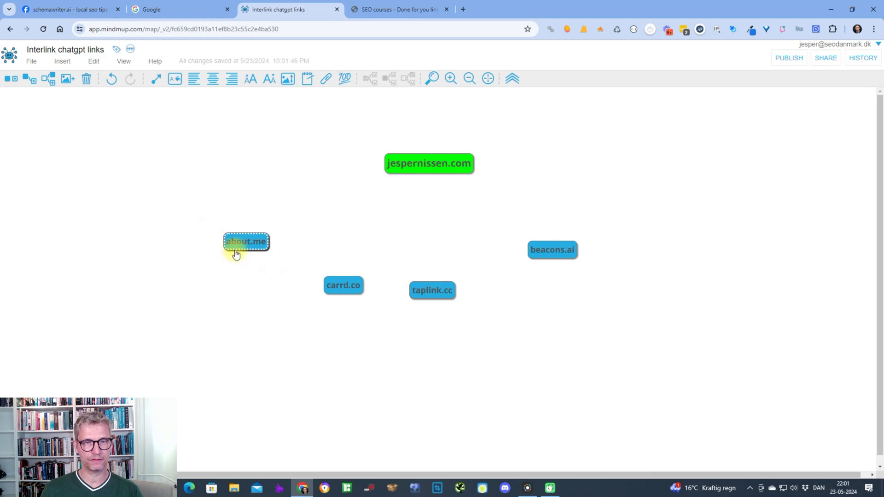
pyautogui.moveTo(348, 288); pyautogui.dragTo(326, 282)
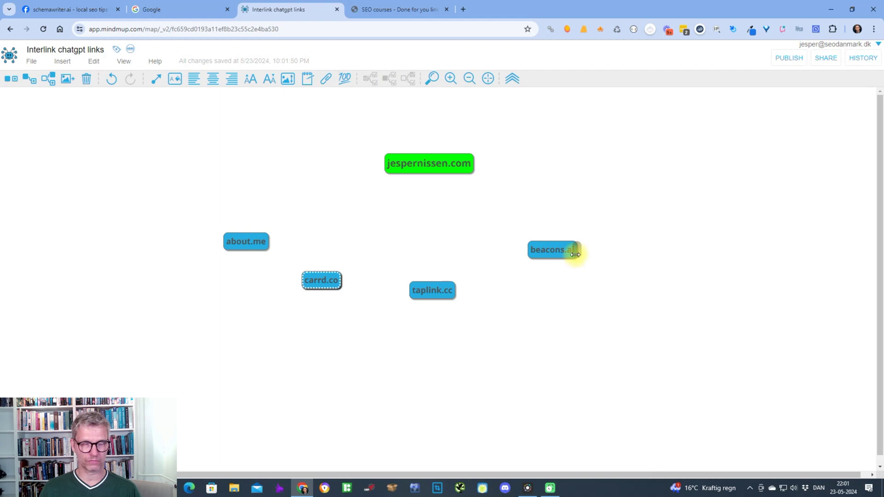
# - Search Google for the site owner's full name followed by seo
pyautogui.click(171, 7)
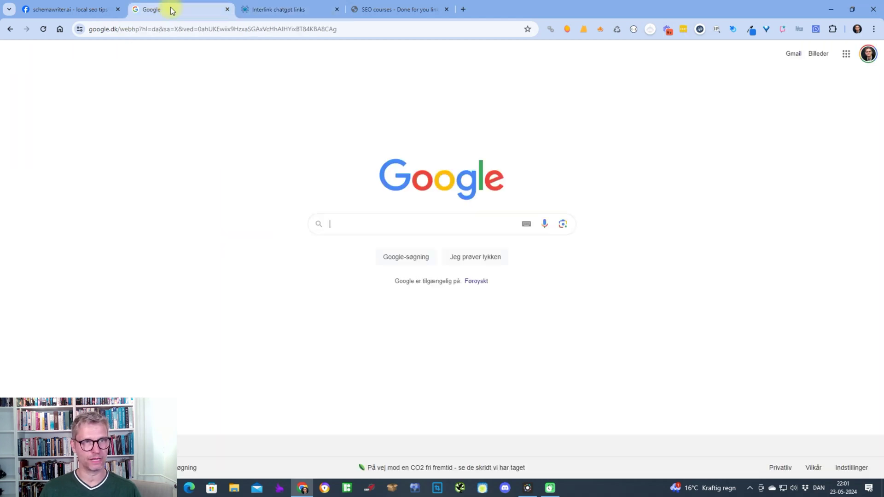
pyautogui.write('jesper ')
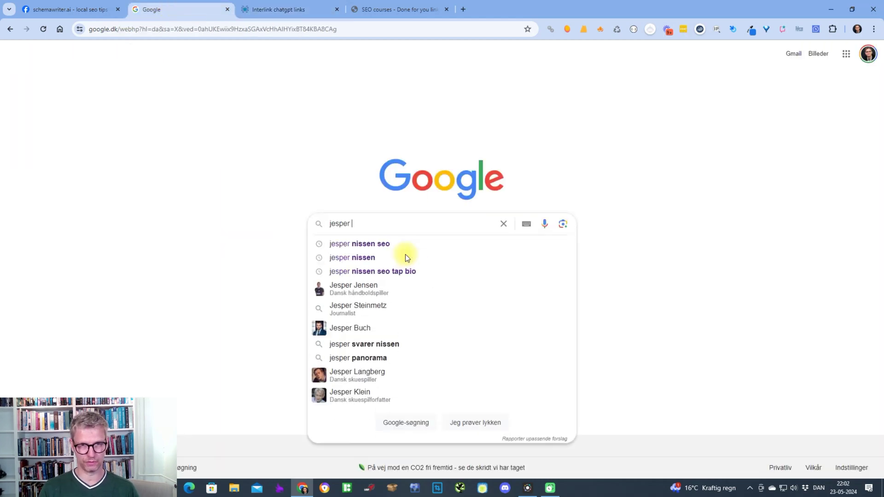
pyautogui.write('nissen seo')
pyautogui.press('Return')
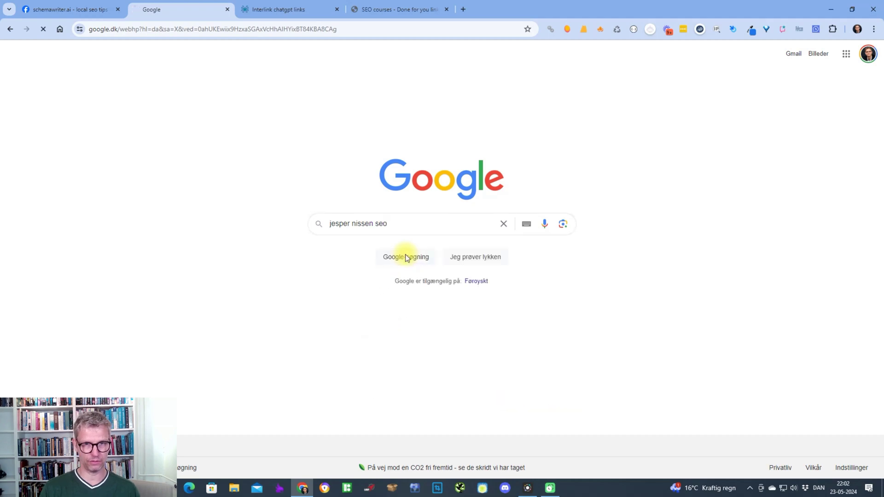
# - Look through the first and second pages of Google results for the brand's profile pages, such as About.me
pyautogui.scroll(-15, 260, 416)
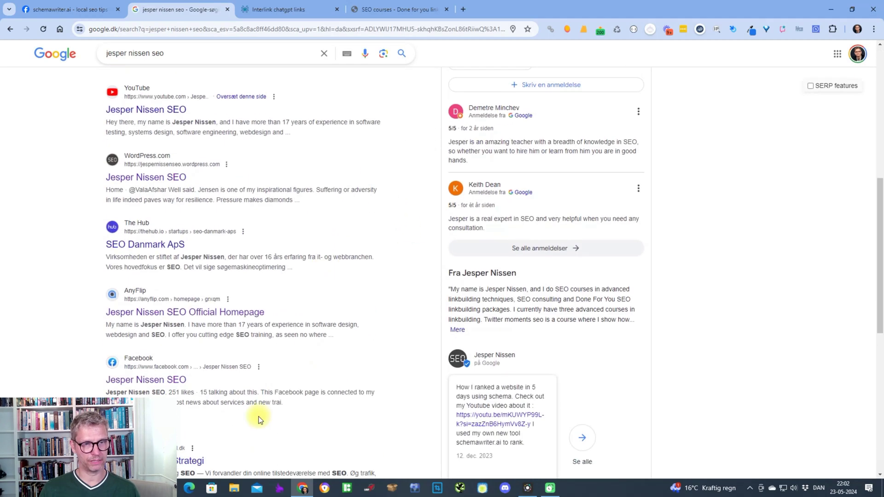
pyautogui.click(208, 408)
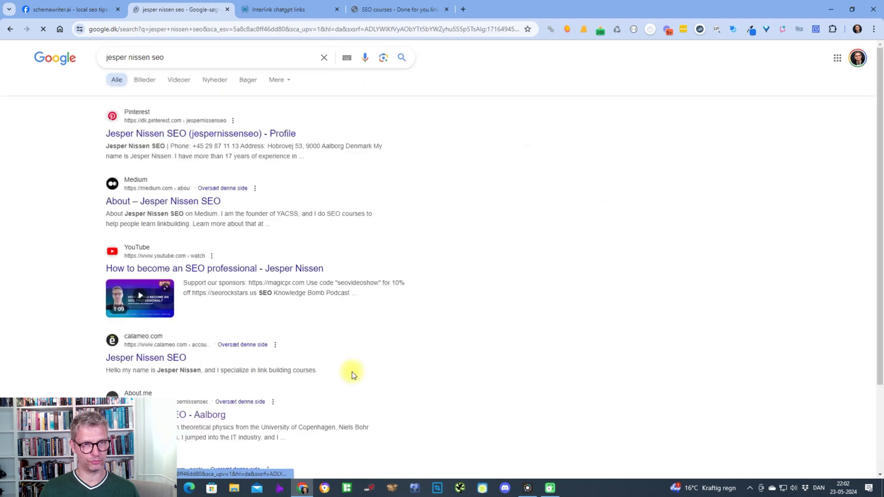
pyautogui.scroll(-4, 584, 230)
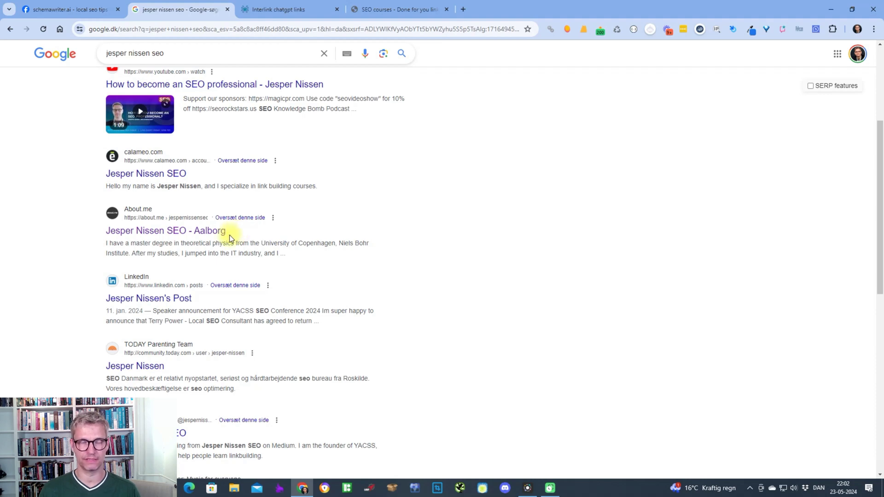
pyautogui.scroll(-5, 227, 233)
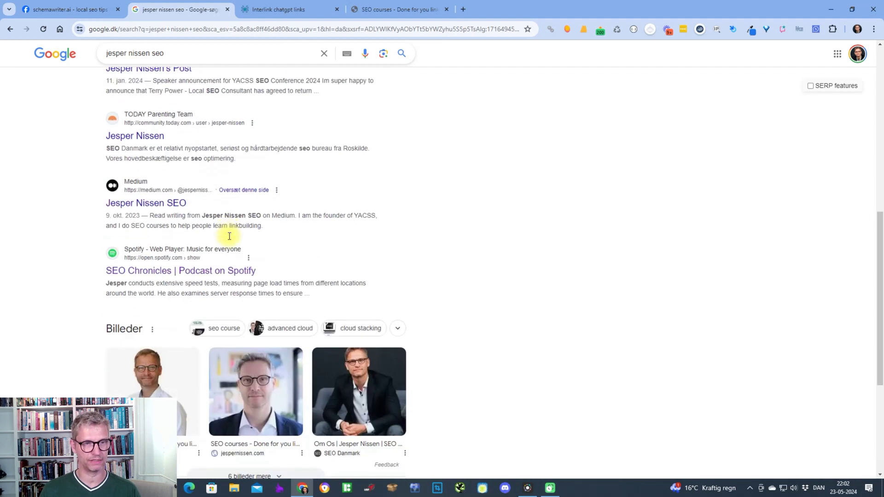
pyautogui.scroll(-3, 299, 401)
pyautogui.scroll(2, 298, 399)
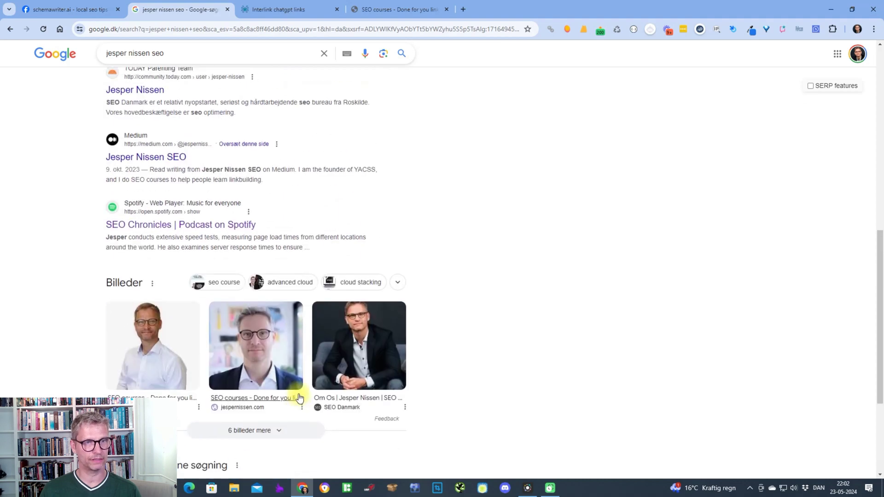
pyautogui.scroll(-4, 258, 405)
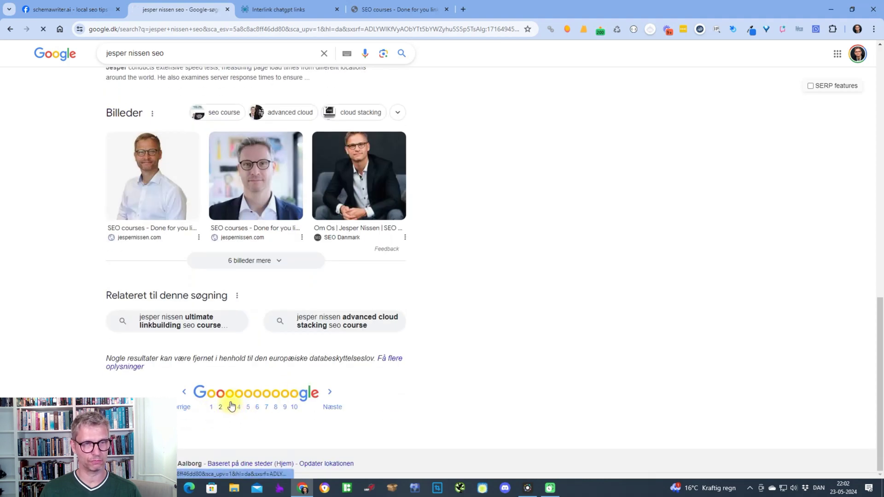
# - Examine the third and fourth pages of Google results for link-in-bio profiles such as Taplink and Beacons
pyautogui.click(239, 407)
pyautogui.scroll(-4, 526, 316)
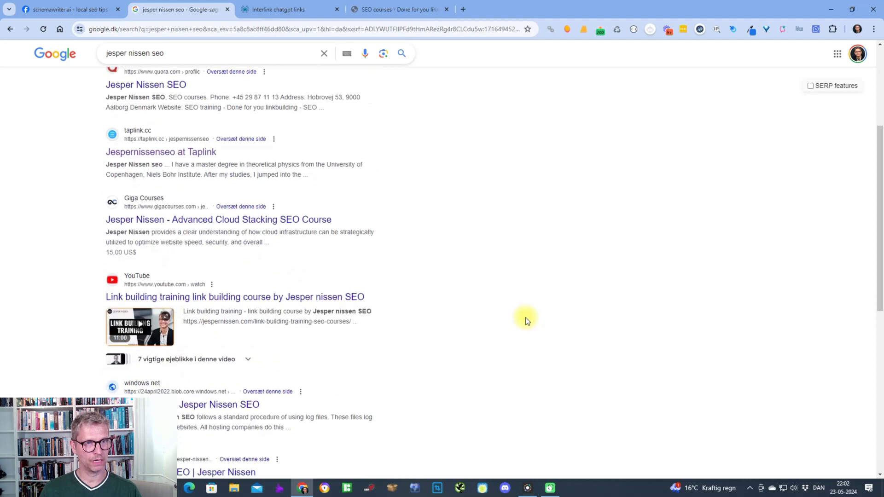
pyautogui.scroll(-4, 522, 202)
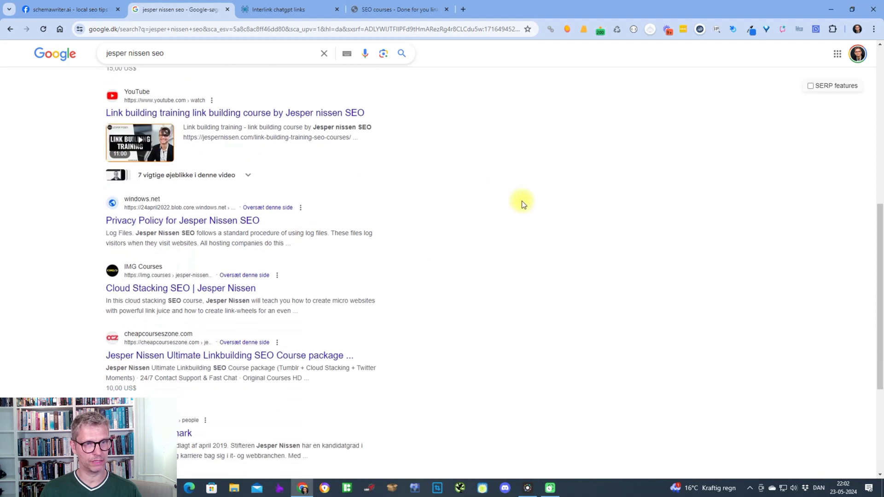
pyautogui.scroll(-2, 583, 232)
pyautogui.scroll(6, 581, 236)
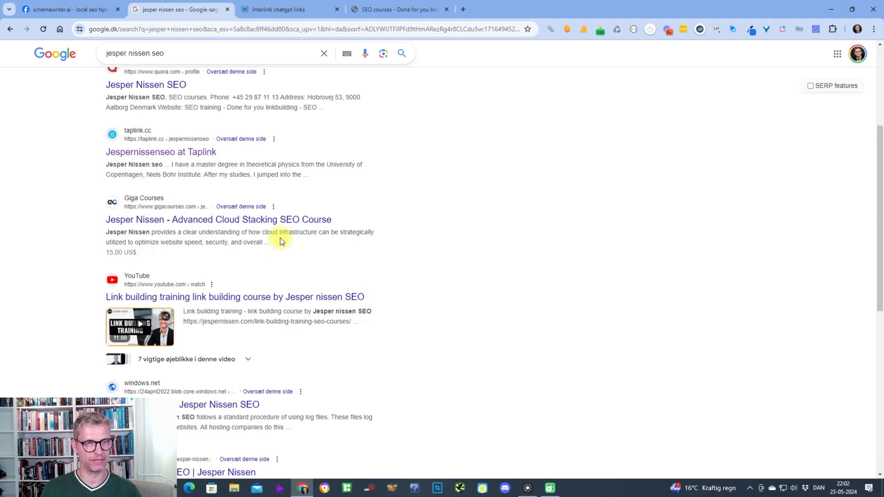
pyautogui.scroll(-8, 290, 300)
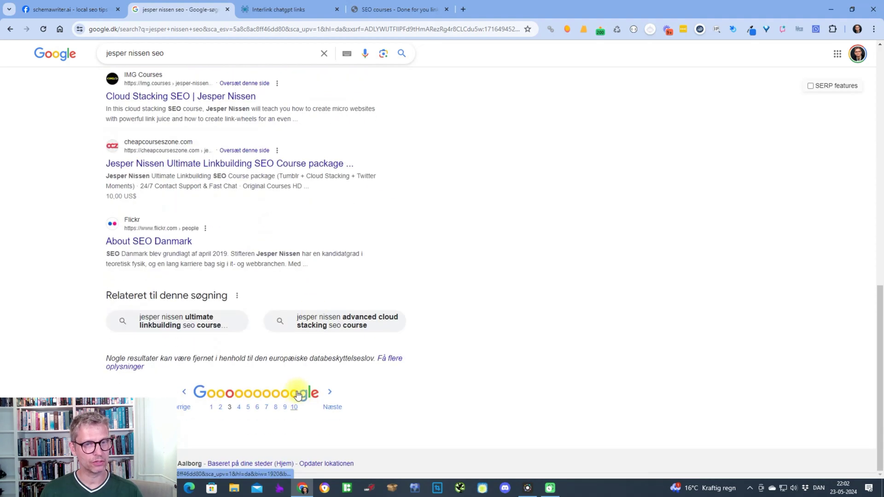
pyautogui.click(334, 407)
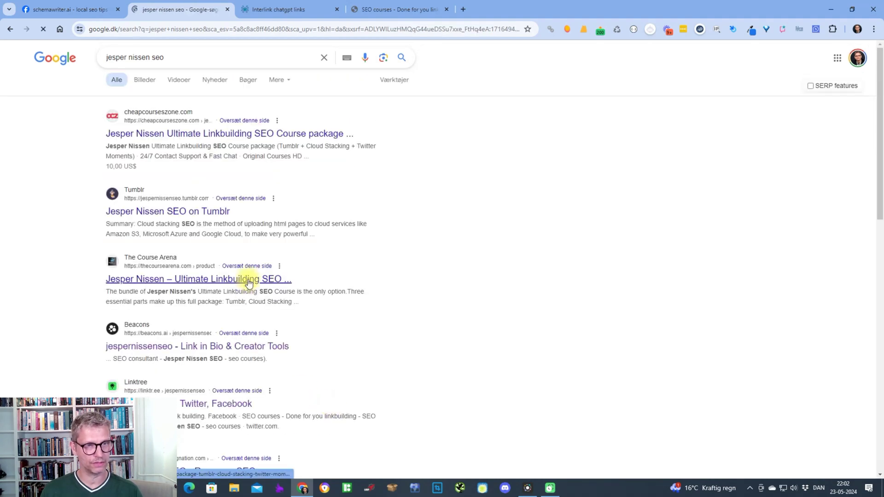
pyautogui.scroll(-3, 265, 272)
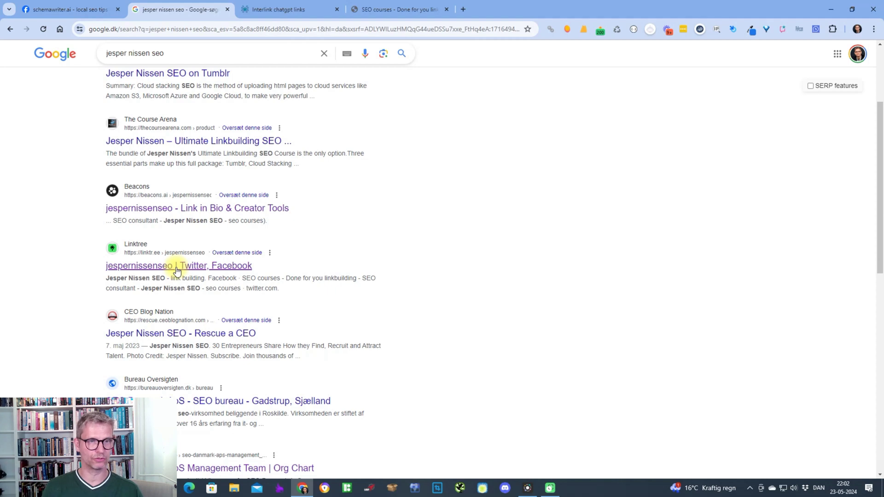
# - Back in the mind map, move the beacons.ai node slightly right and the about.me node slightly up and left
pyautogui.click(265, 12)
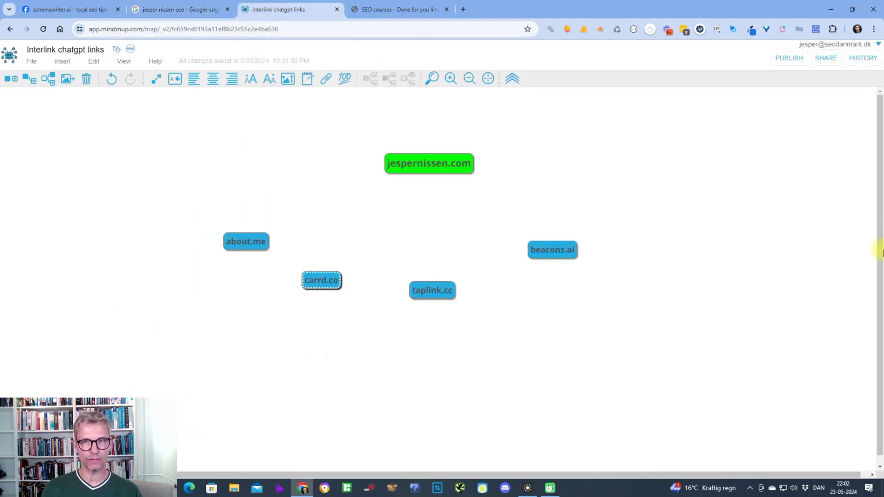
pyautogui.moveTo(569, 257); pyautogui.dragTo(549, 275)
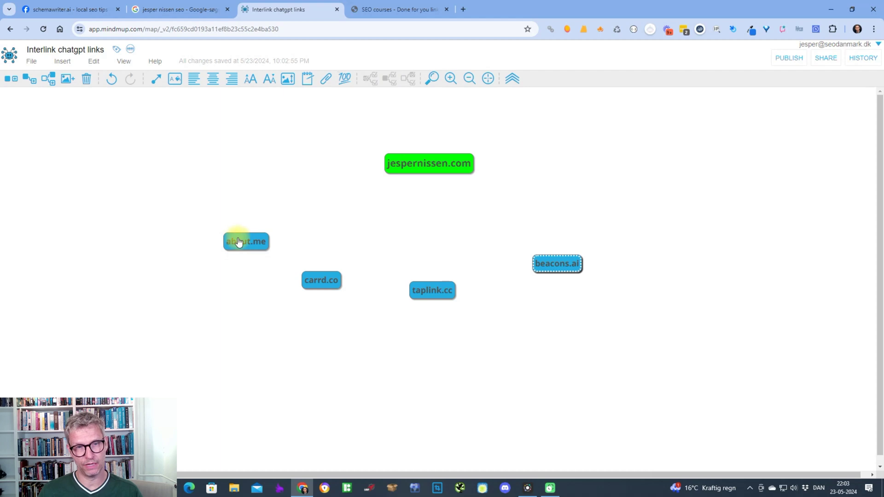
pyautogui.moveTo(573, 263); pyautogui.dragTo(582, 251)
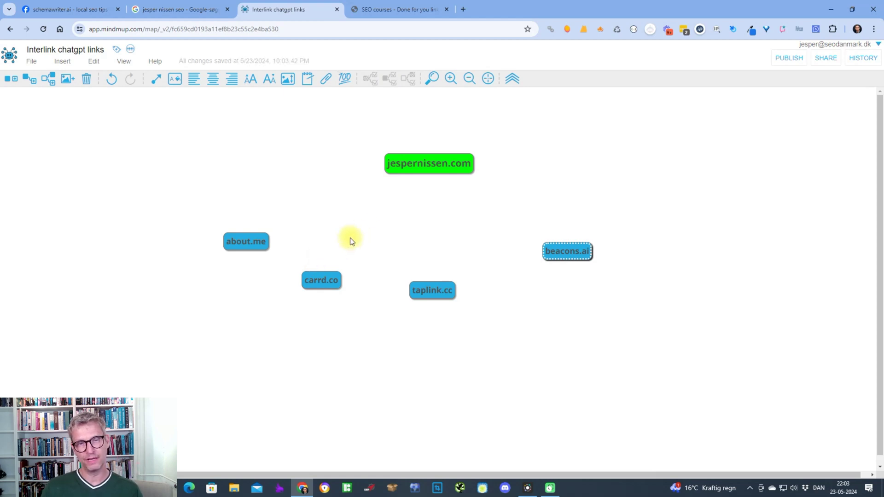
pyautogui.moveTo(254, 248); pyautogui.dragTo(244, 238)
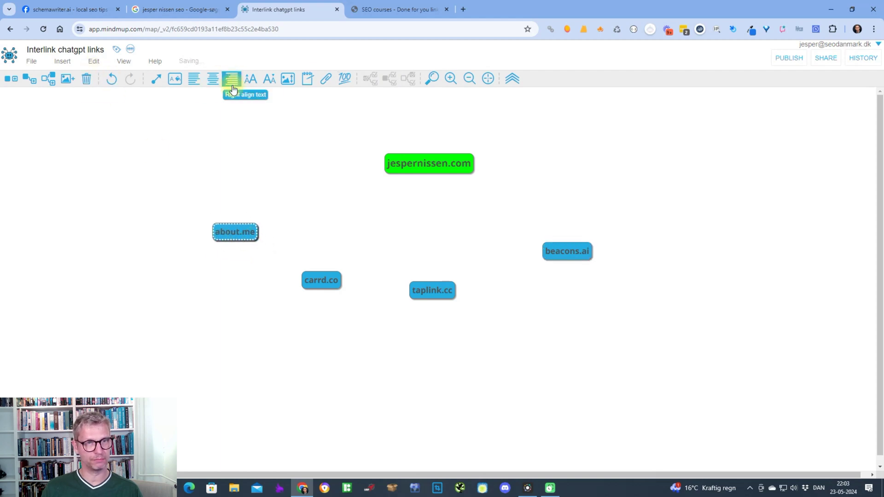
# - Draw link arrows from the about.me and carrd.co nodes to the green main-website node
pyautogui.keyDown('alt'); pyautogui.click(395, 161); pyautogui.keyUp('alt')
pyautogui.click(317, 280)
pyautogui.click(155, 78)
pyautogui.click(411, 166)
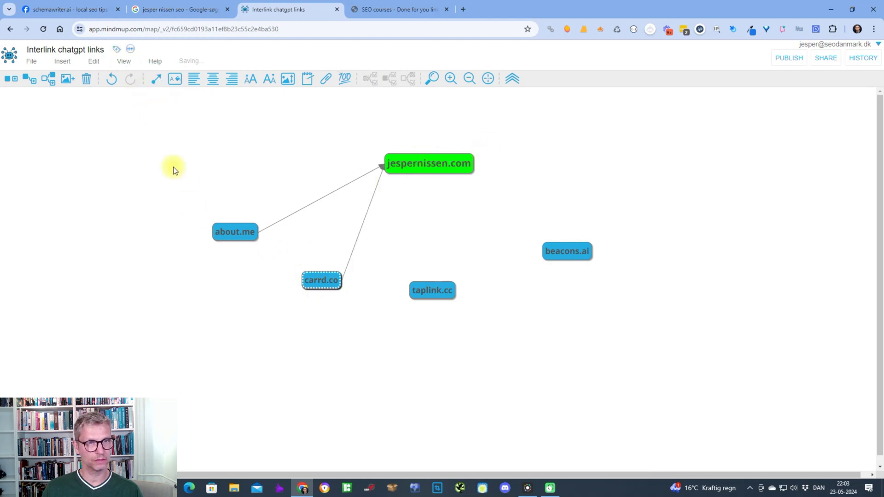
# - Draw link arrows from the taplink.cc and beacons.ai nodes to the green main-website node
pyautogui.click(430, 290)
pyautogui.click(156, 79)
pyautogui.click(446, 167)
pyautogui.click(560, 252)
pyautogui.click(155, 79)
pyautogui.click(450, 165)
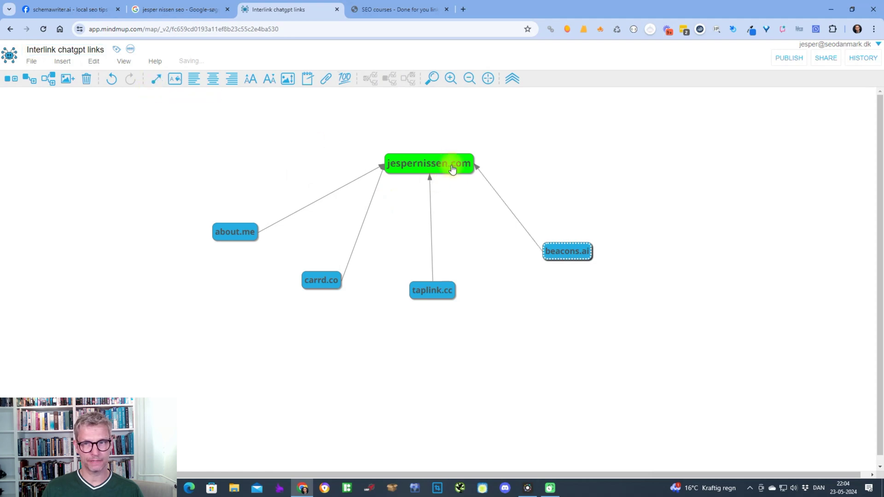
# - Move the about.me node slightly lower in the mind map
pyautogui.moveTo(219, 236); pyautogui.dragTo(214, 259)
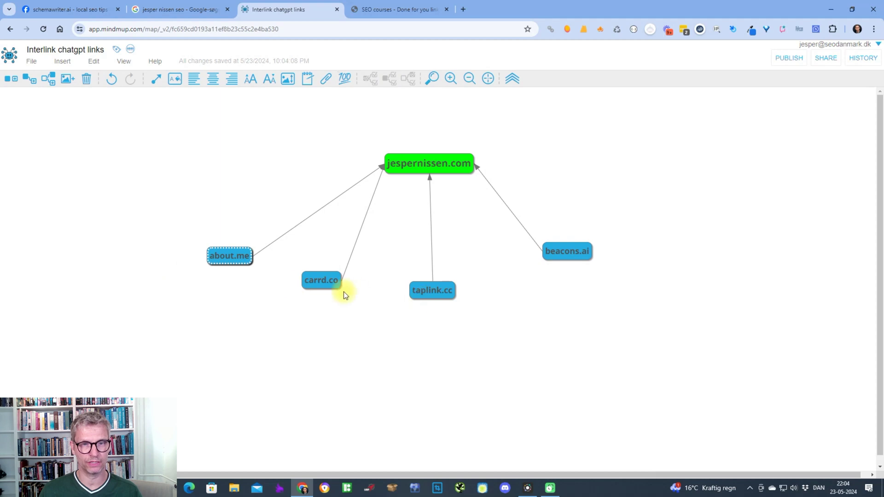
# - Space the carrd.co, taplink.cc and beacons.ai nodes out in a row beneath the green main-website node
pyautogui.moveTo(326, 287); pyautogui.dragTo(304, 289)
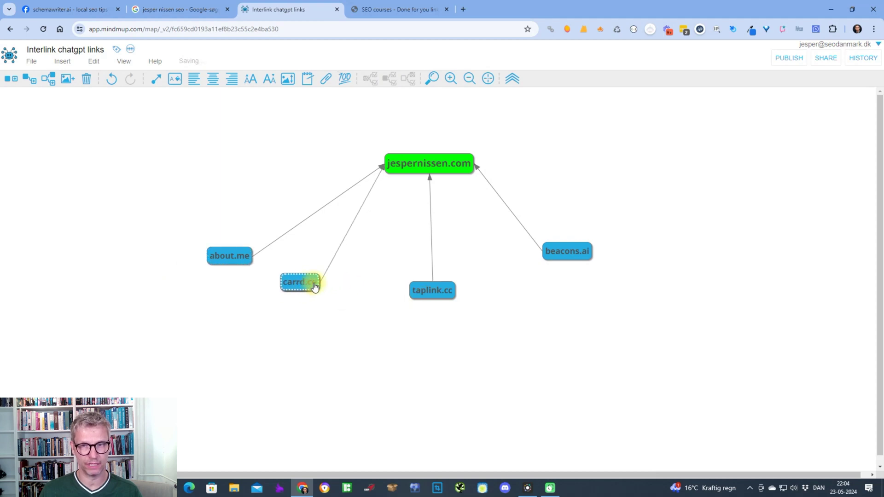
pyautogui.moveTo(433, 290); pyautogui.dragTo(377, 289)
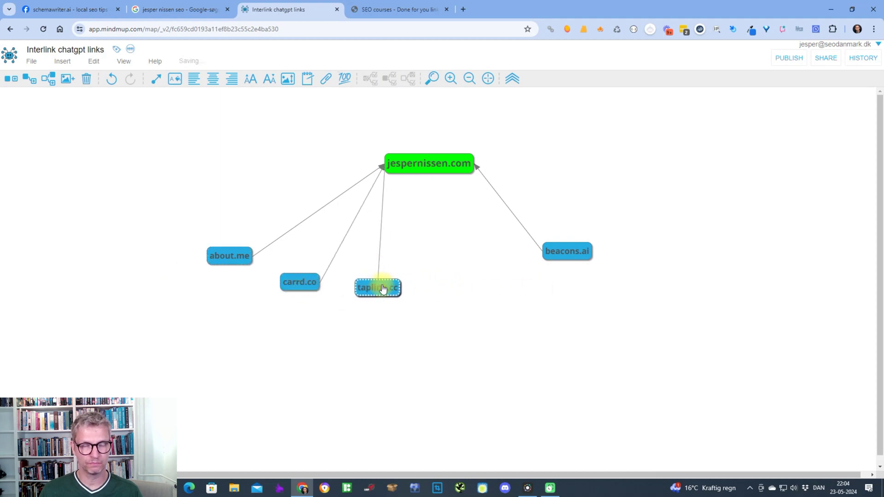
pyautogui.moveTo(566, 251); pyautogui.dragTo(516, 289)
pyautogui.moveTo(375, 289); pyautogui.dragTo(468, 300)
pyautogui.moveTo(300, 283); pyautogui.dragTo(340, 279)
pyautogui.moveTo(483, 299); pyautogui.dragTo(435, 291)
pyautogui.moveTo(336, 277); pyautogui.dragTo(332, 284)
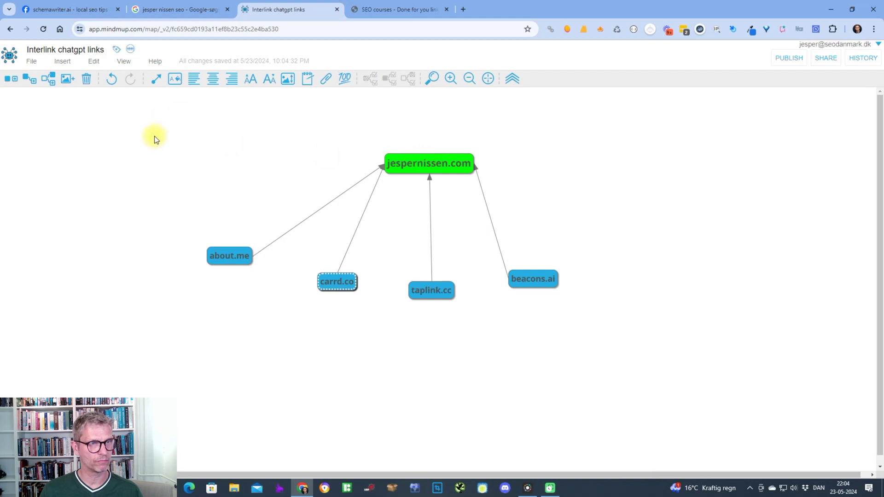
# - Add a new node labelled Twitter and place it above the about.me node, level with the green main-website node
pyautogui.click(9, 78)
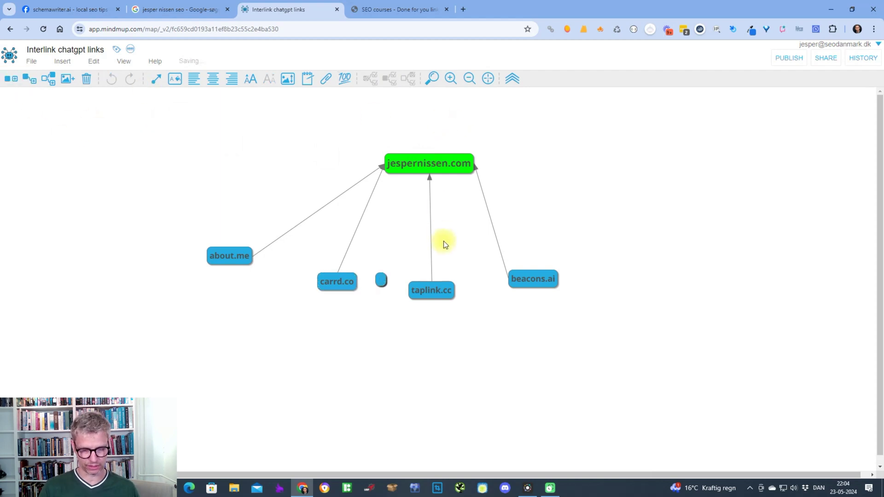
pyautogui.write('Twitter')
pyautogui.press('BackSpace')
pyautogui.press('BackSpace')
pyautogui.press('BackSpace')
pyautogui.press('BackSpace')
pyautogui.press('BackSpace')
pyautogui.press('BackSpace')
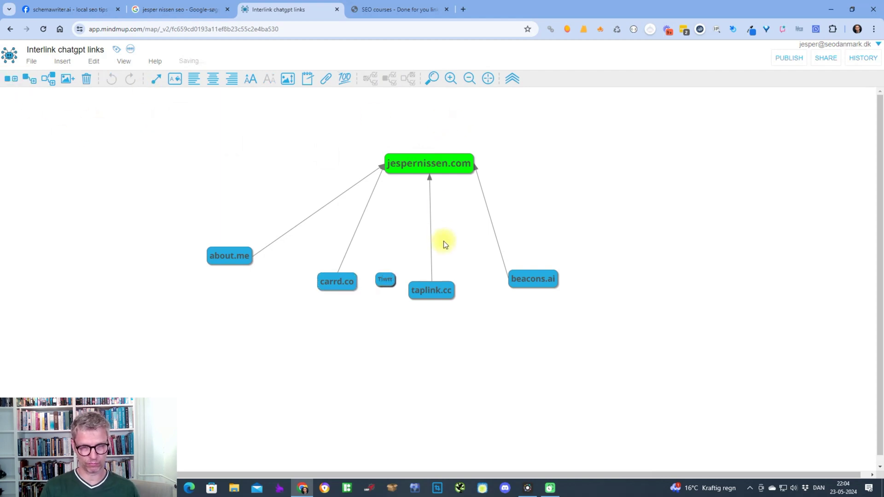
pyautogui.write('witter')
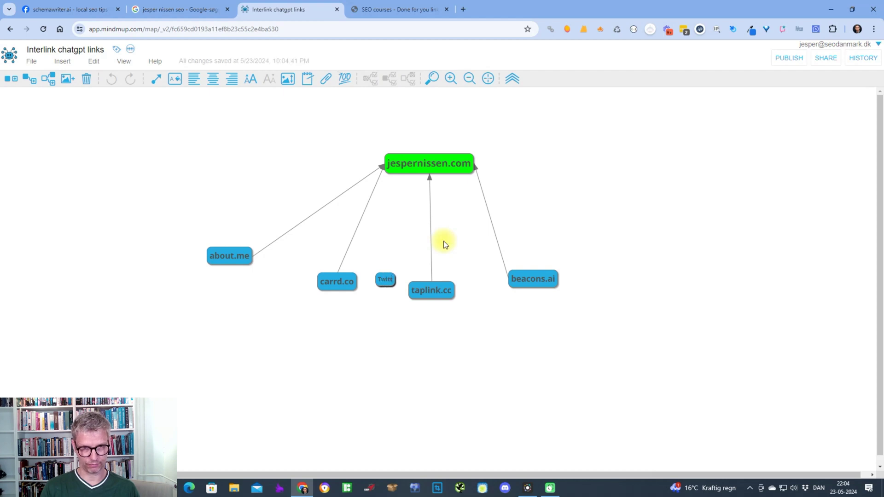
pyautogui.press('Return')
pyautogui.moveTo(385, 280); pyautogui.dragTo(227, 147)
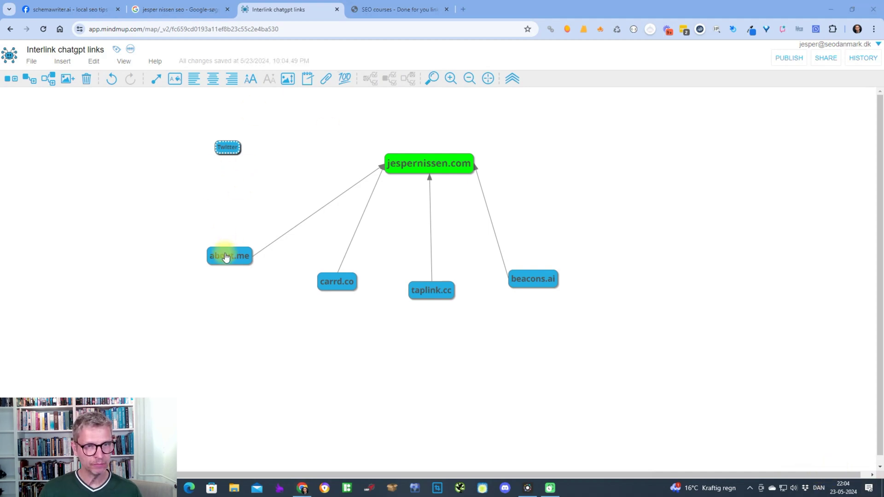
# - Move the about.me node slightly down and left, and draw a link arrow from it to the Twitter node
pyautogui.moveTo(223, 254); pyautogui.dragTo(201, 268)
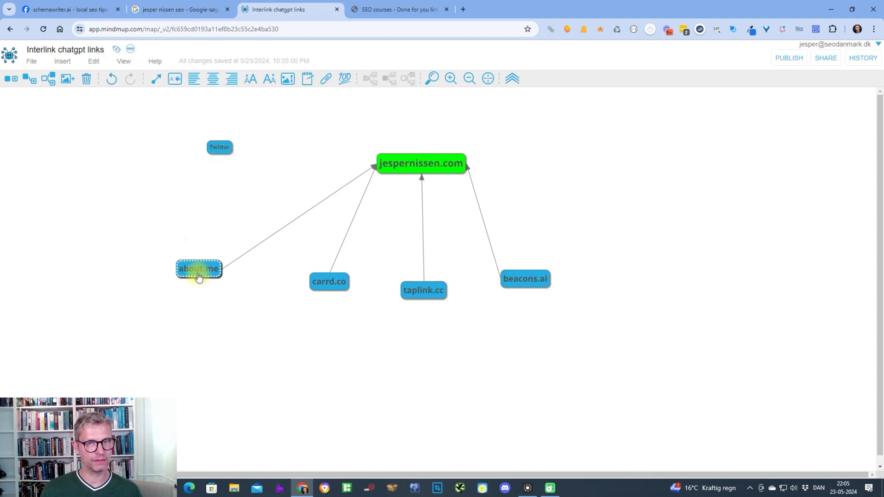
pyautogui.click(156, 78)
pyautogui.click(215, 157)
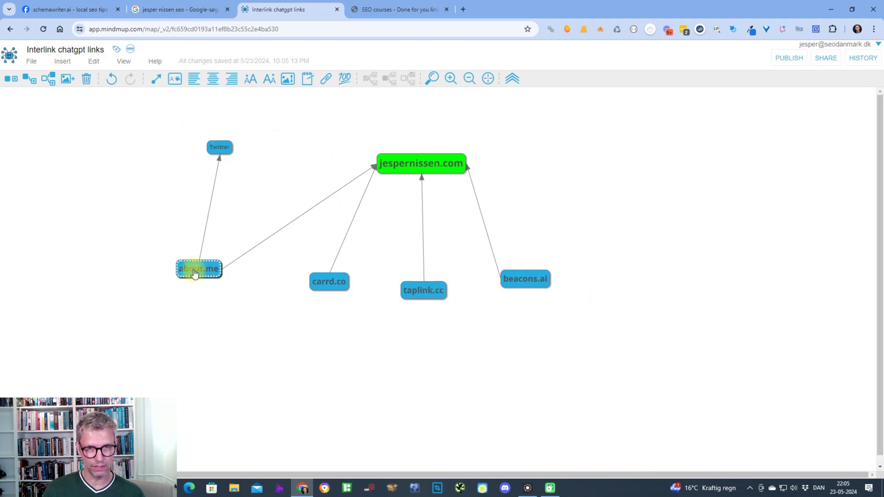
# - Shift the green main-website, carrd.co, Twitter and about.me nodes slightly left to spread out the mind map
pyautogui.moveTo(434, 160); pyautogui.dragTo(408, 149)
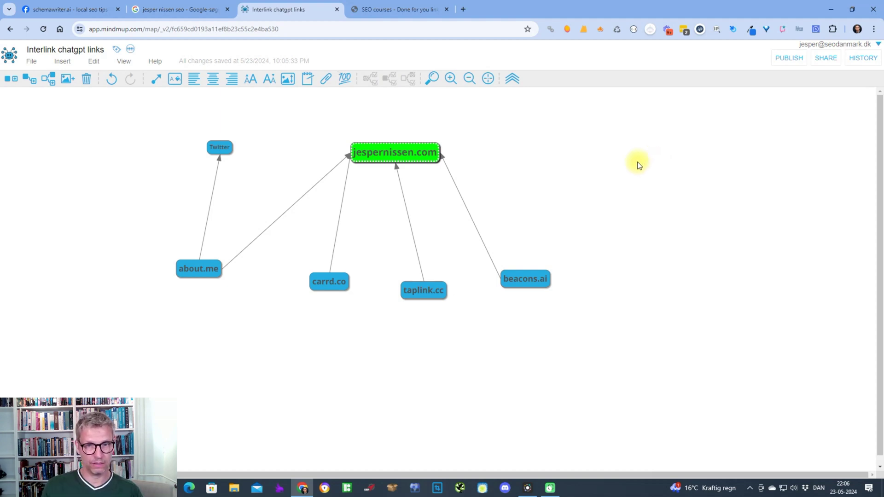
pyautogui.moveTo(322, 280); pyautogui.dragTo(304, 285)
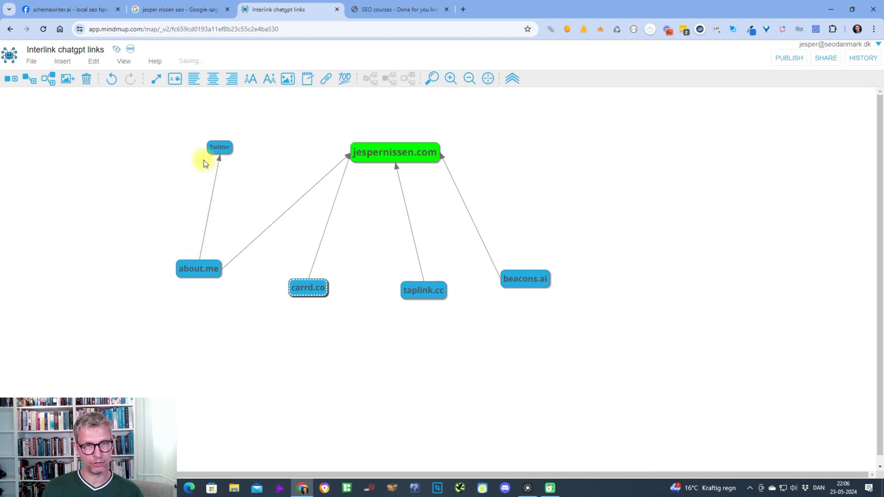
pyautogui.moveTo(217, 147); pyautogui.dragTo(197, 133)
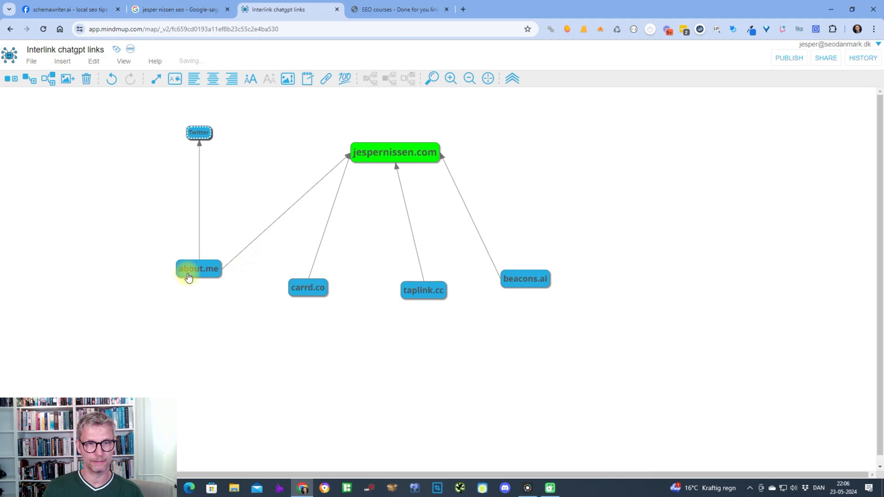
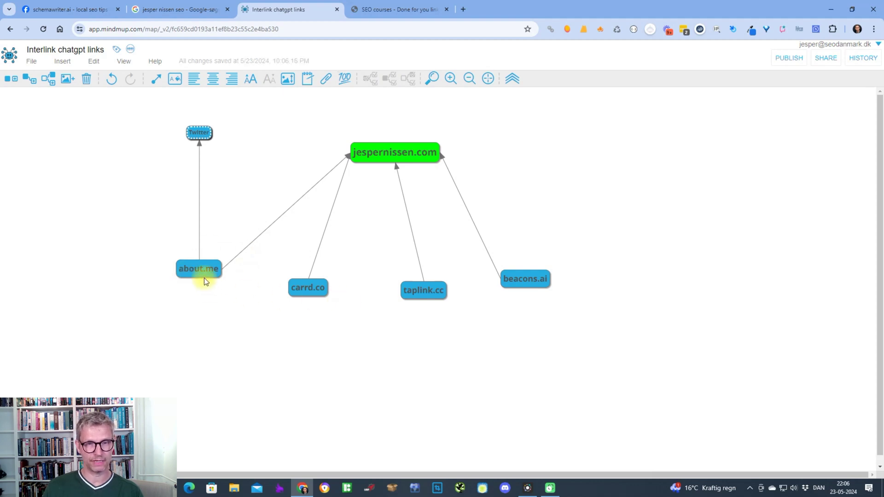
pyautogui.moveTo(205, 270); pyautogui.dragTo(206, 272)
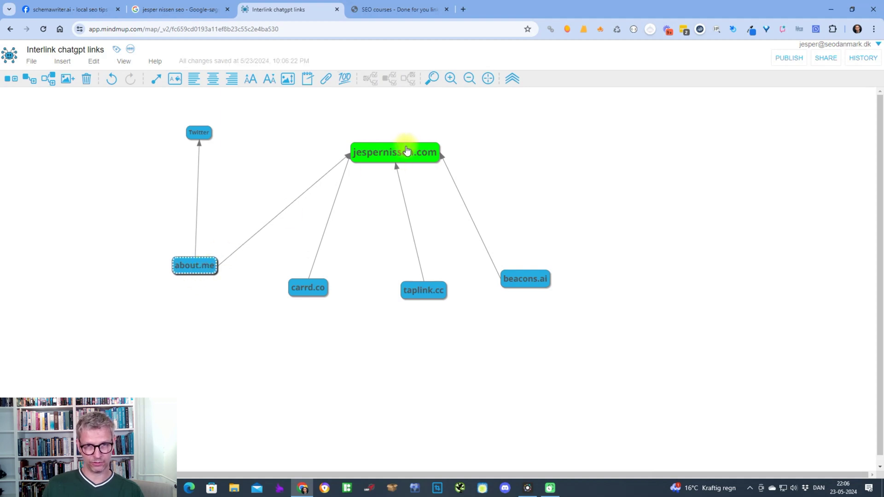
# - Draw a link arrow from the carrd.co node to the about.me node and place the two nodes at nearly the same height
pyautogui.moveTo(308, 294); pyautogui.dragTo(315, 303)
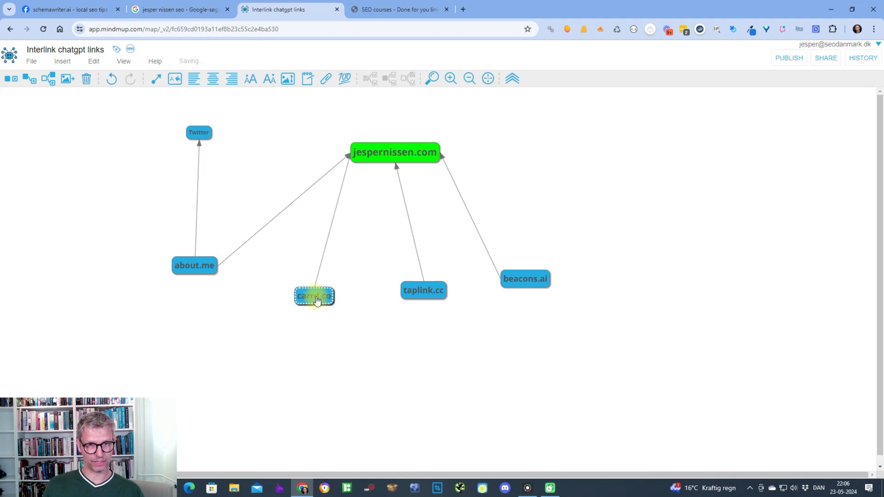
pyautogui.click(157, 79)
pyautogui.click(206, 272)
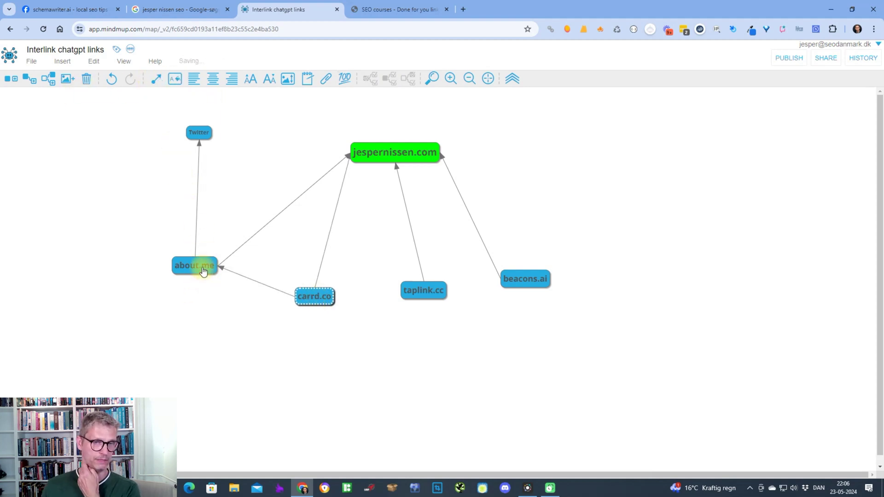
pyautogui.moveTo(340, 295); pyautogui.dragTo(340, 295)
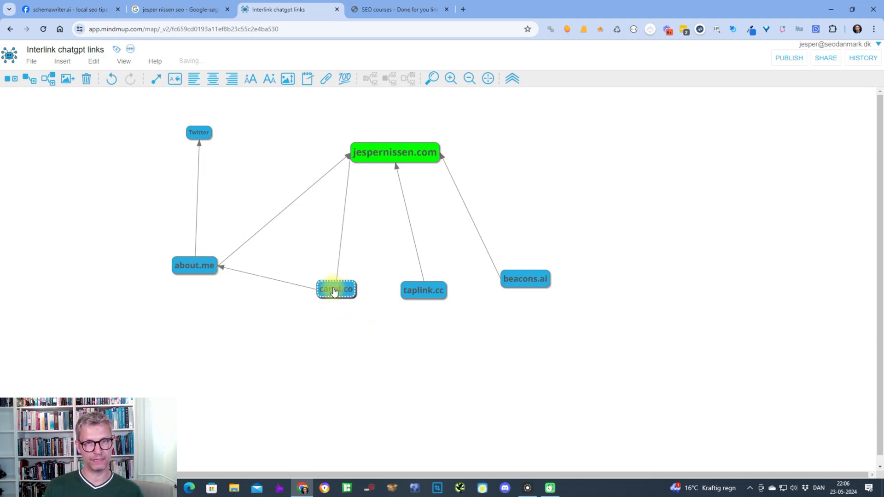
pyautogui.moveTo(199, 274); pyautogui.dragTo(214, 298)
pyautogui.moveTo(336, 291); pyautogui.dragTo(337, 292)
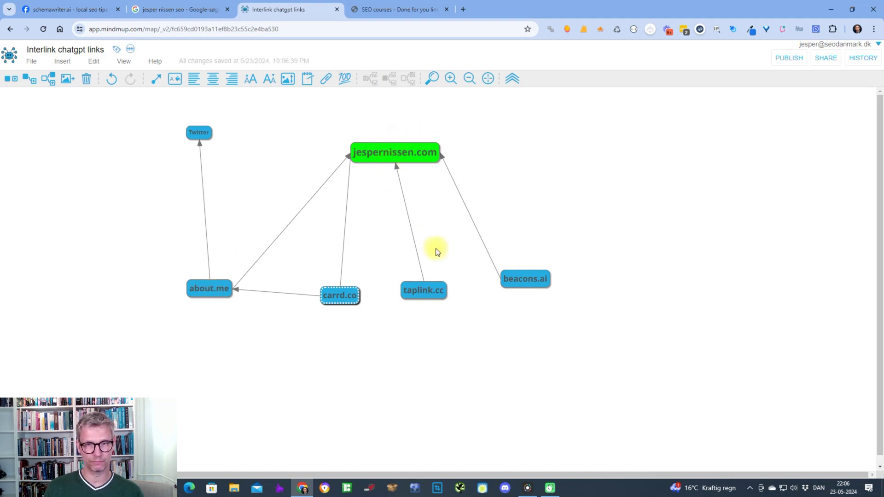
# - Draw link arrows from the taplink.cc node to the carrd.co and about.me nodes, placing taplink.cc lower than both
pyautogui.moveTo(424, 290); pyautogui.dragTo(445, 294)
pyautogui.click(156, 79)
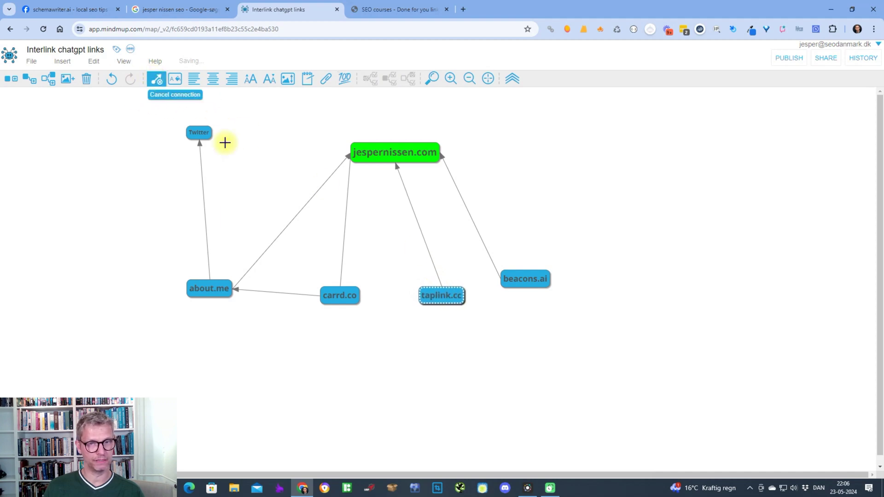
pyautogui.click(340, 295)
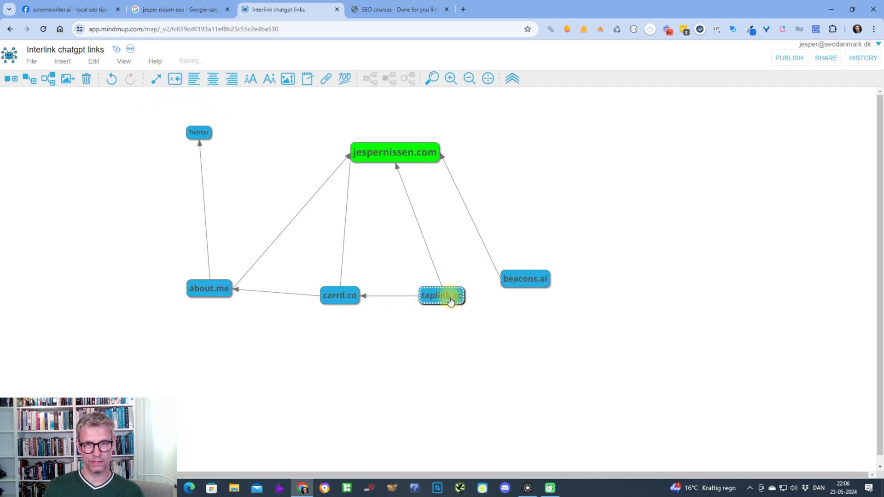
pyautogui.moveTo(427, 291); pyautogui.dragTo(418, 334)
pyautogui.click(156, 78)
pyautogui.click(220, 296)
pyautogui.moveTo(431, 327); pyautogui.dragTo(411, 349)
pyautogui.moveTo(216, 293); pyautogui.dragTo(216, 307)
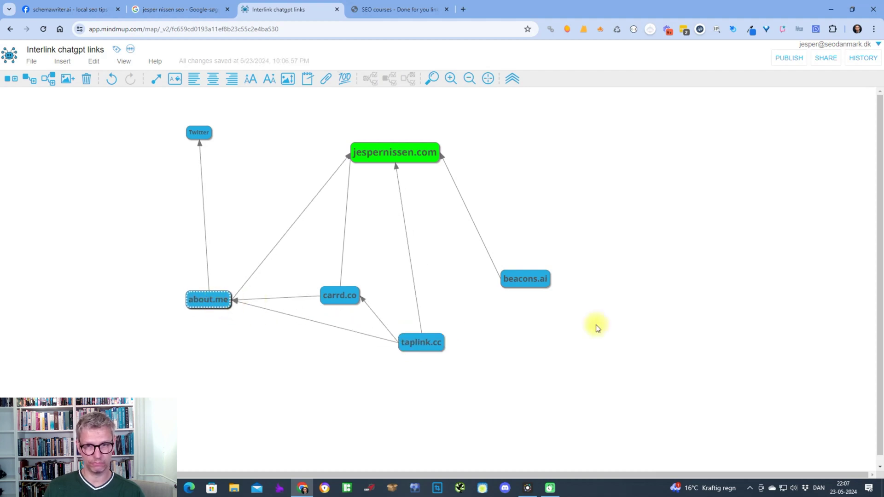
# - Move the beacons.ai node below and right of taplink.cc, and draw link arrows from it to taplink.cc and about.me
pyautogui.moveTo(539, 287); pyautogui.dragTo(601, 297)
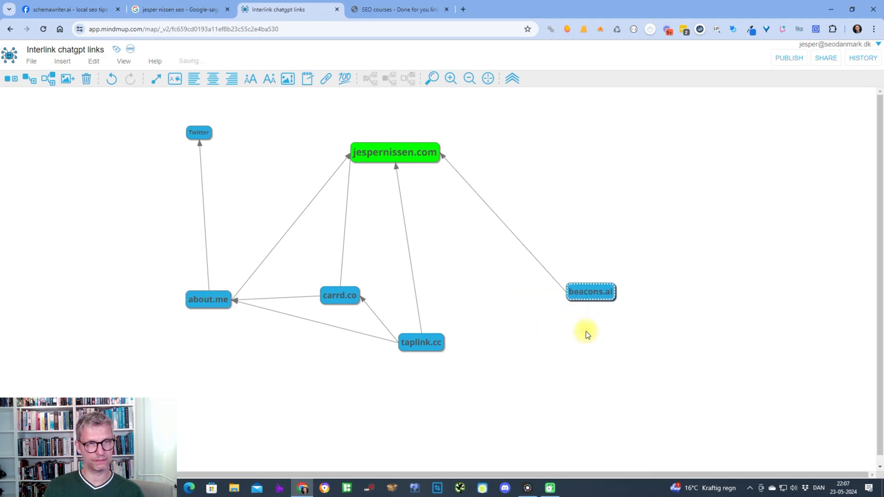
pyautogui.click(155, 82)
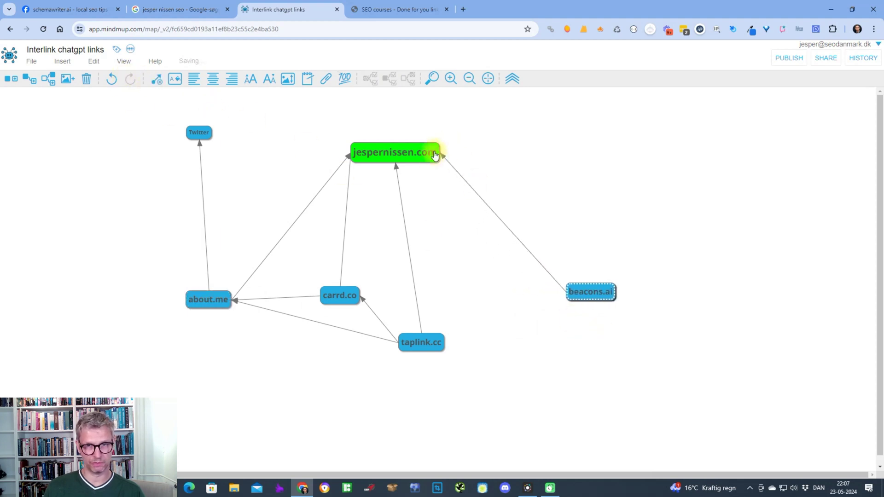
pyautogui.click(437, 347)
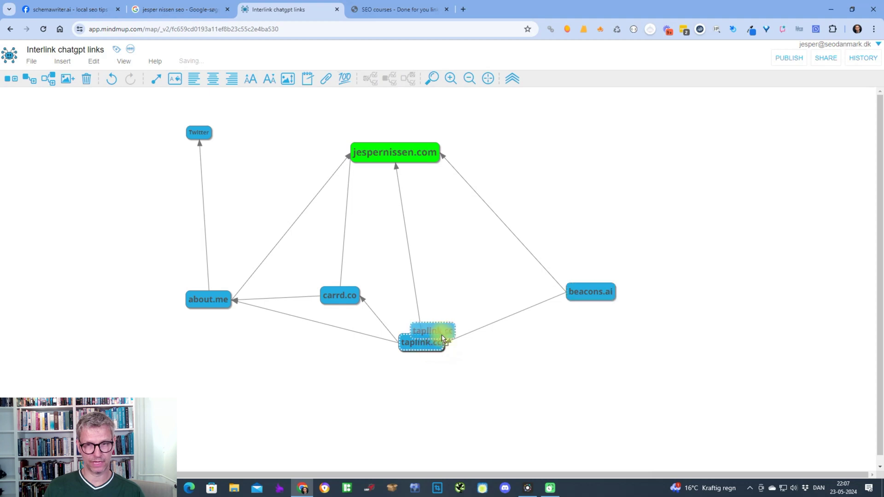
pyautogui.moveTo(592, 300); pyautogui.dragTo(604, 344)
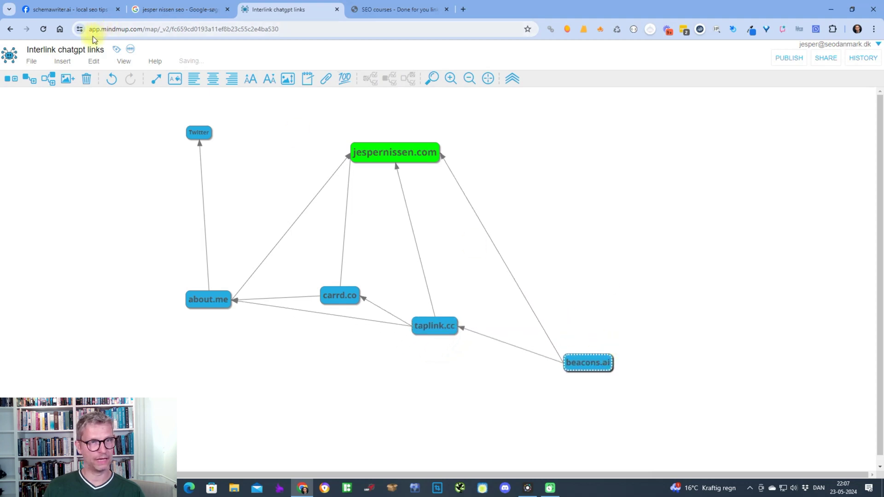
pyautogui.click(156, 78)
pyautogui.click(210, 306)
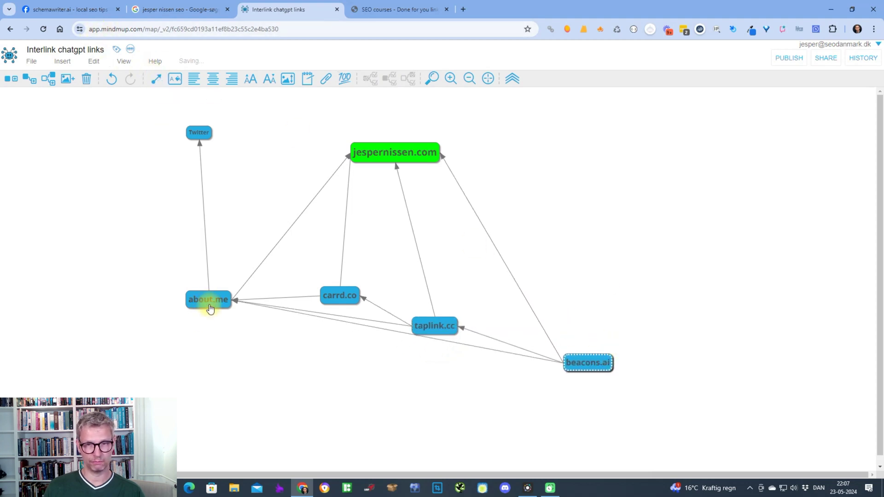
pyautogui.moveTo(567, 362); pyautogui.dragTo(565, 387)
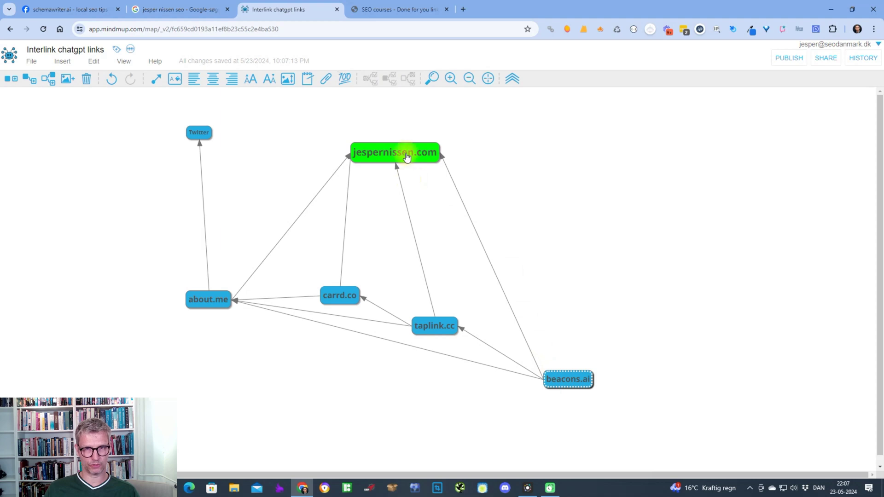
# - Move the green main-website node slightly up and right, and the beacons.ai node closer to taplink.cc
pyautogui.moveTo(407, 157); pyautogui.dragTo(433, 147)
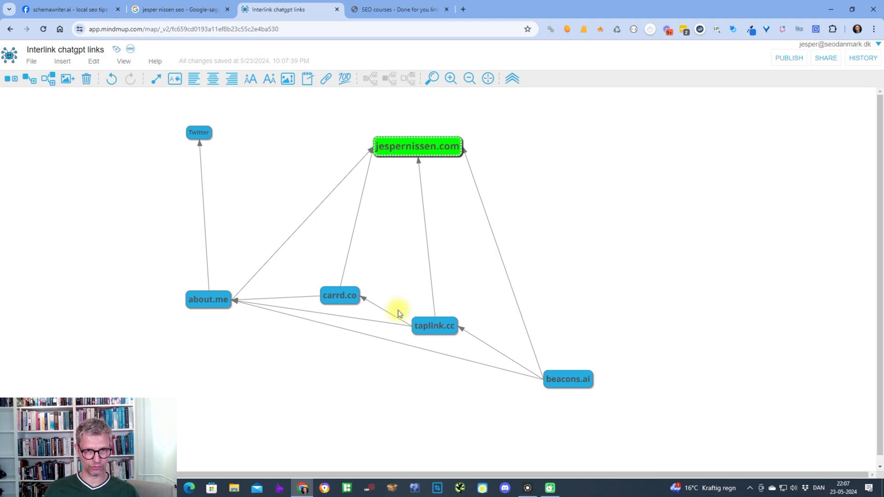
pyautogui.moveTo(575, 383); pyautogui.dragTo(546, 383)
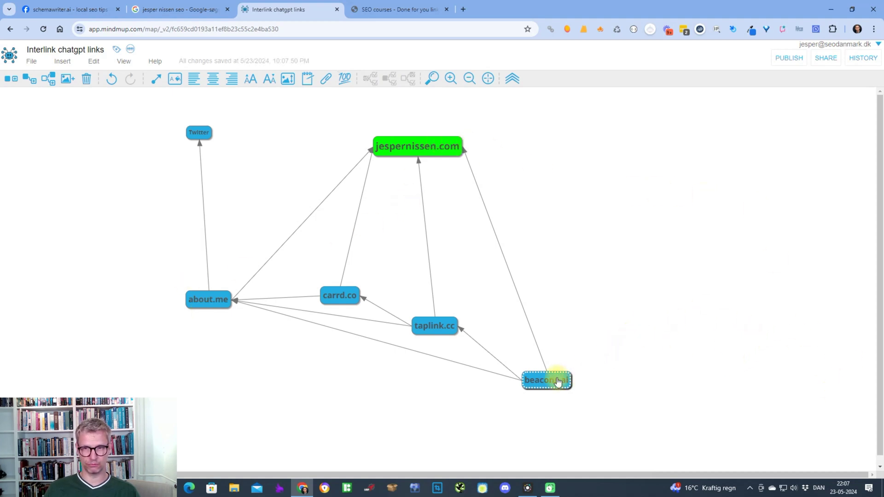
pyautogui.moveTo(556, 379); pyautogui.dragTo(550, 363)
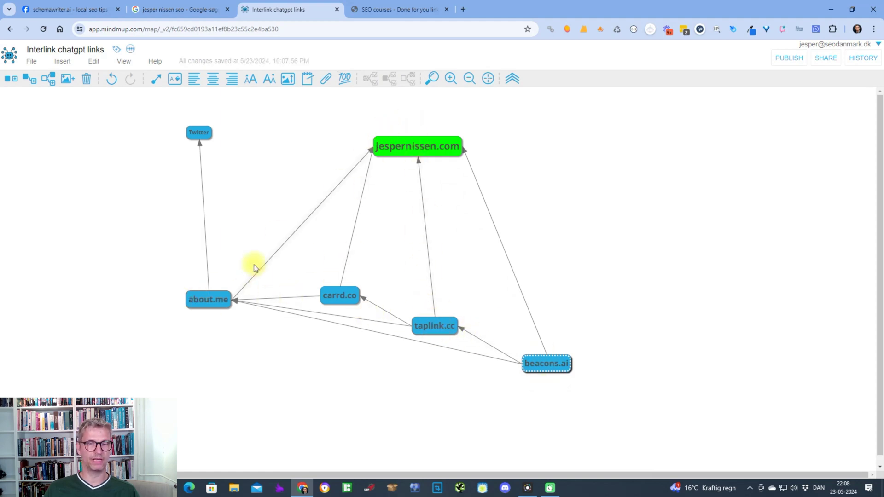
# - Draw link arrows from the carrd.co and taplink.cc nodes to the Twitter node
pyautogui.click(339, 295)
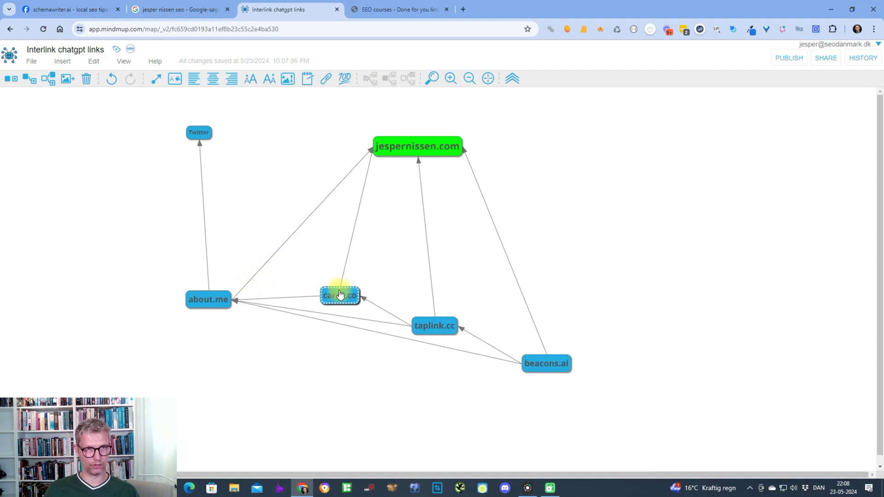
pyautogui.click(153, 87)
pyautogui.click(198, 132)
pyautogui.click(432, 326)
pyautogui.click(156, 79)
pyautogui.click(200, 133)
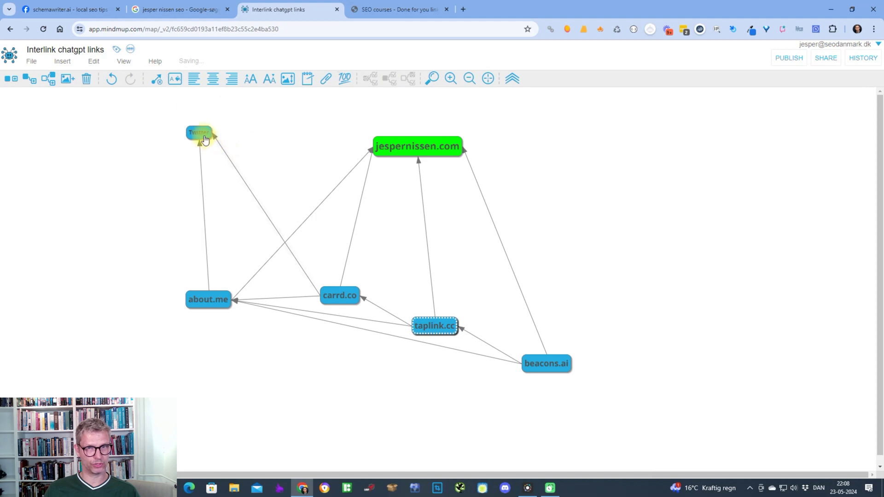
# - Draw a link arrow from the beacons.ai node to the Twitter node
pyautogui.click(543, 367)
pyautogui.click(156, 79)
pyautogui.click(200, 133)
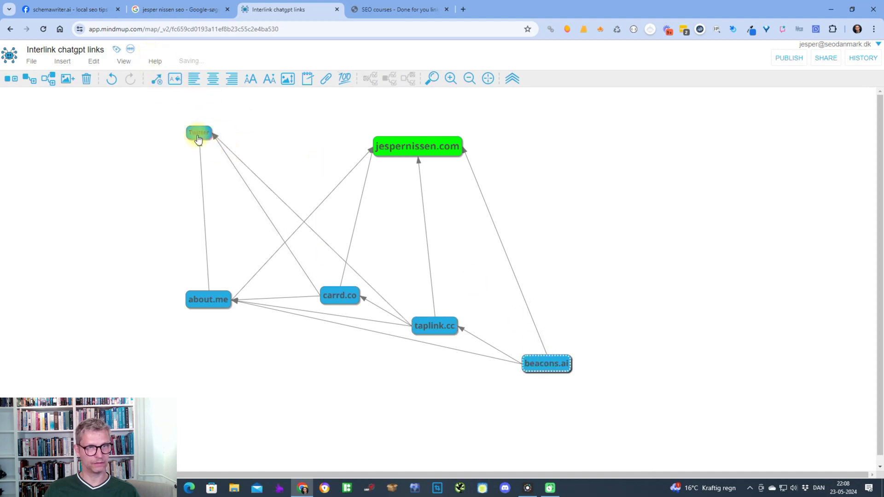
pyautogui.click(557, 365)
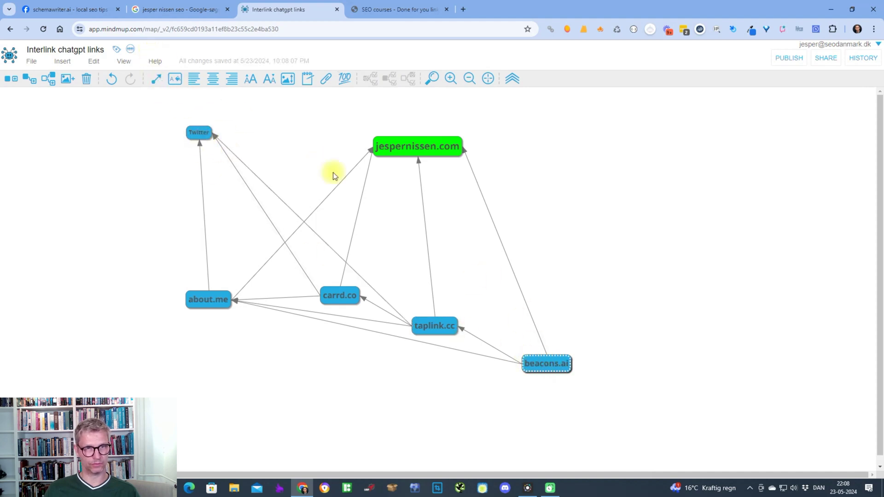
pyautogui.click(175, 80)
pyautogui.click(204, 133)
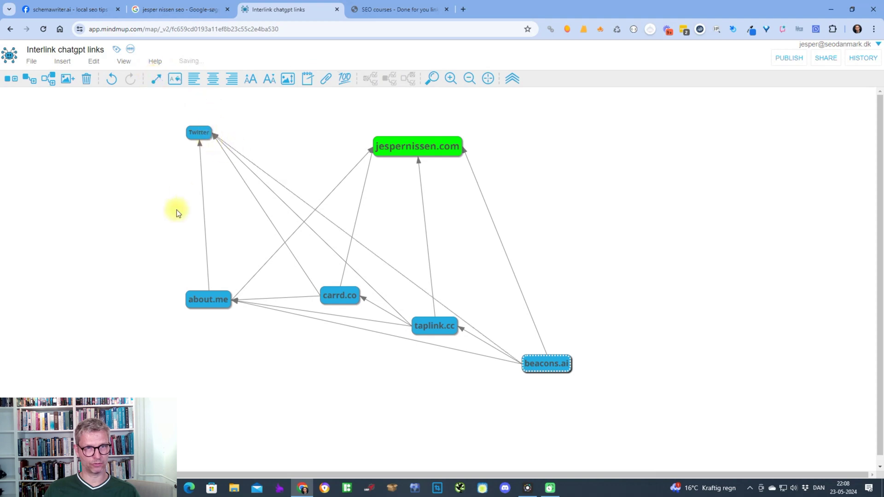
# - Draw a link arrow from the Twitter node to the green main-website node, and enlarge the Twitter node's font by three increments
pyautogui.click(210, 134)
pyautogui.click(156, 79)
pyautogui.click(401, 150)
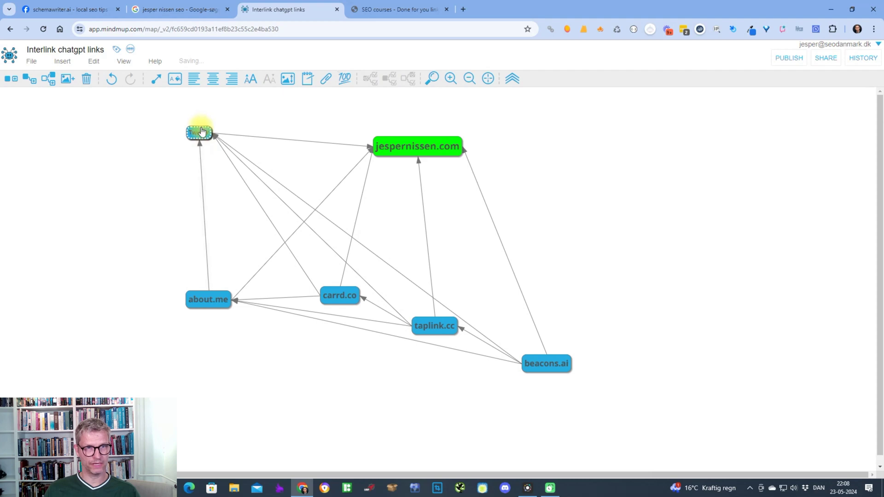
pyautogui.click(250, 79)
pyautogui.click(250, 79)
pyautogui.click(251, 78)
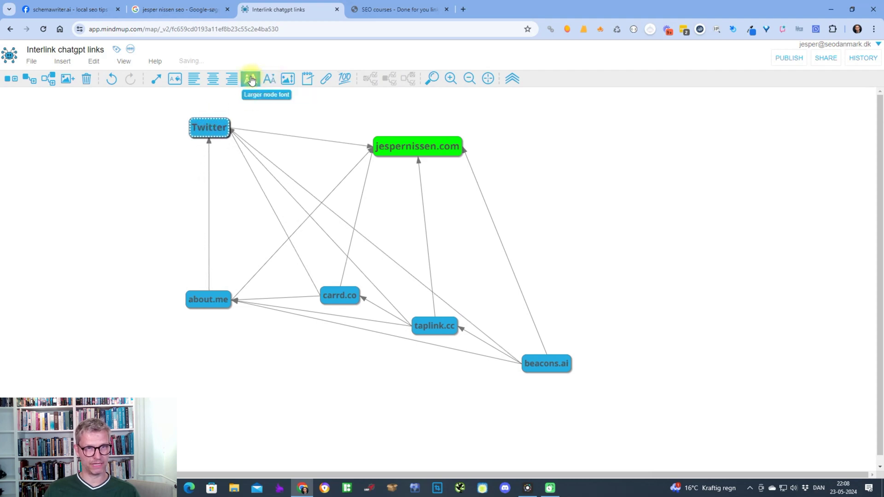
# - Move the green main-website node level with Twitter, and shift the about.me and carrd.co nodes slightly down
pyautogui.moveTo(430, 146); pyautogui.dragTo(450, 127)
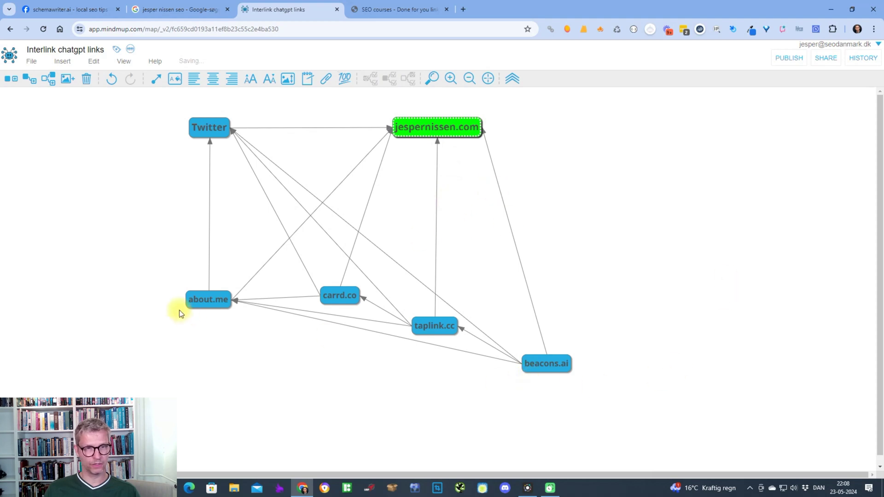
pyautogui.moveTo(207, 295); pyautogui.dragTo(208, 311)
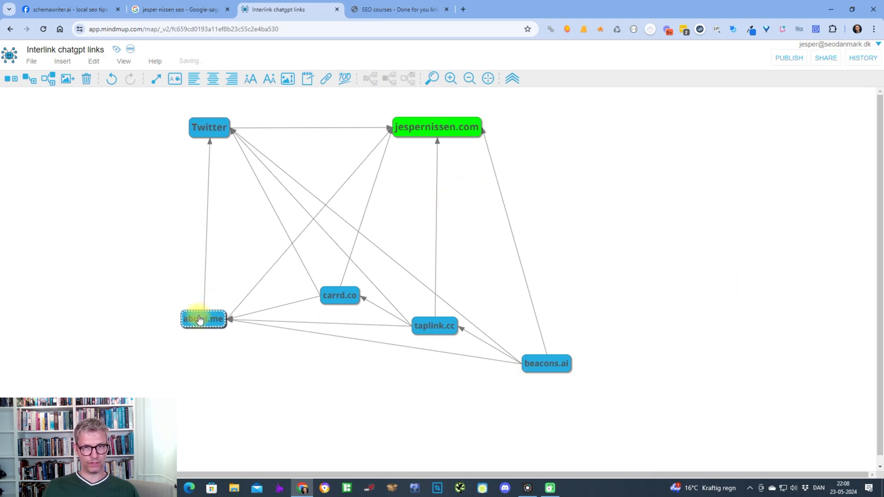
pyautogui.moveTo(340, 297); pyautogui.dragTo(335, 305)
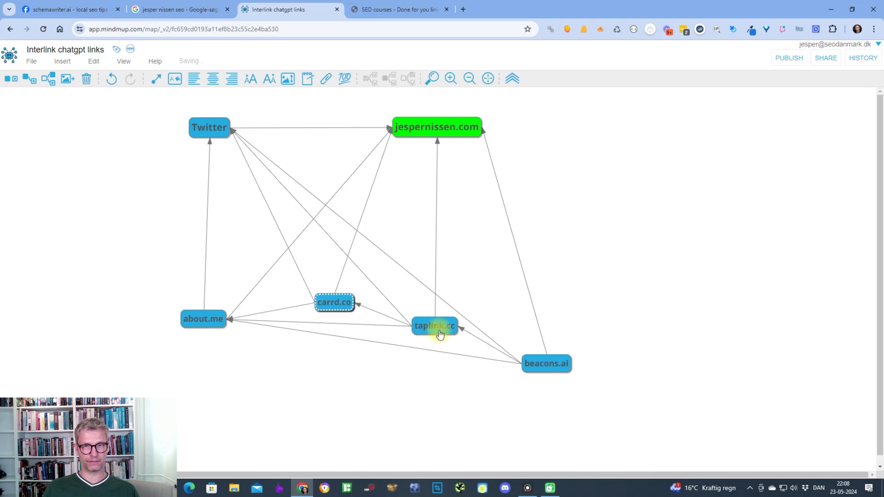
pyautogui.click(553, 364)
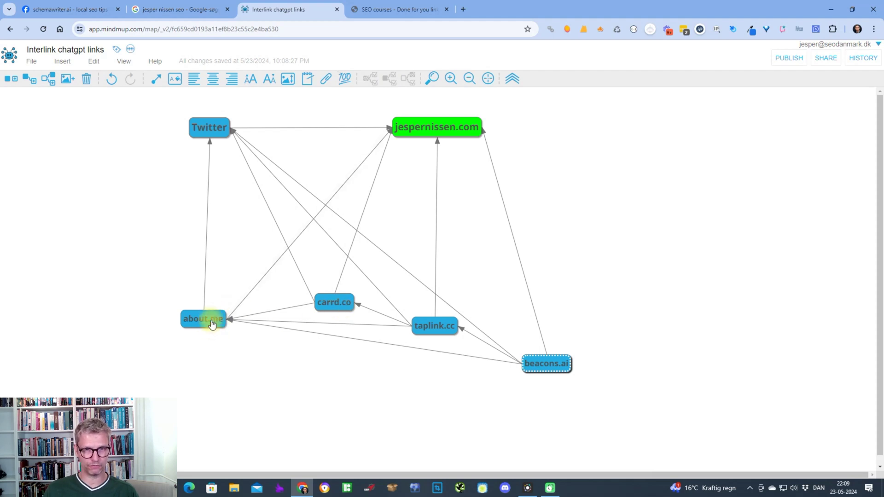
pyautogui.click(335, 306)
pyautogui.moveTo(336, 304); pyautogui.dragTo(337, 307)
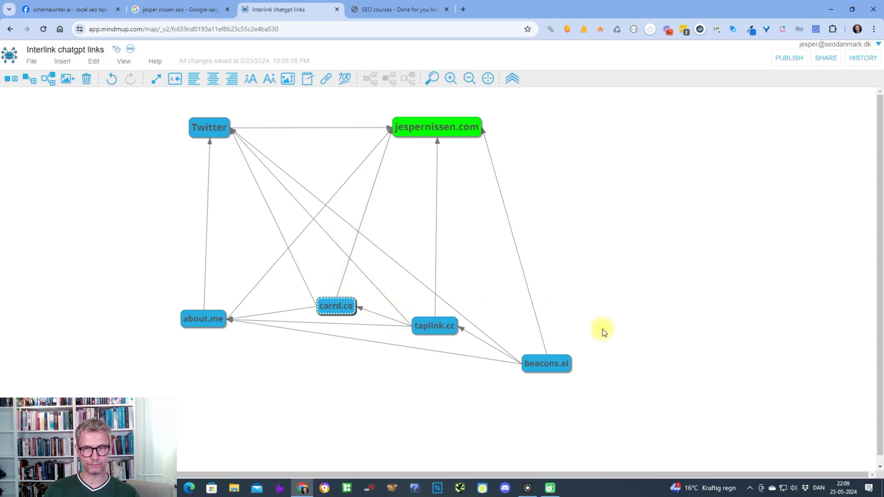
# - Spread out the profile nodes, with beacons.ai farther right and slightly up, taplink.cc slightly up, and about.me slightly down and left
pyautogui.moveTo(560, 365); pyautogui.dragTo(566, 367)
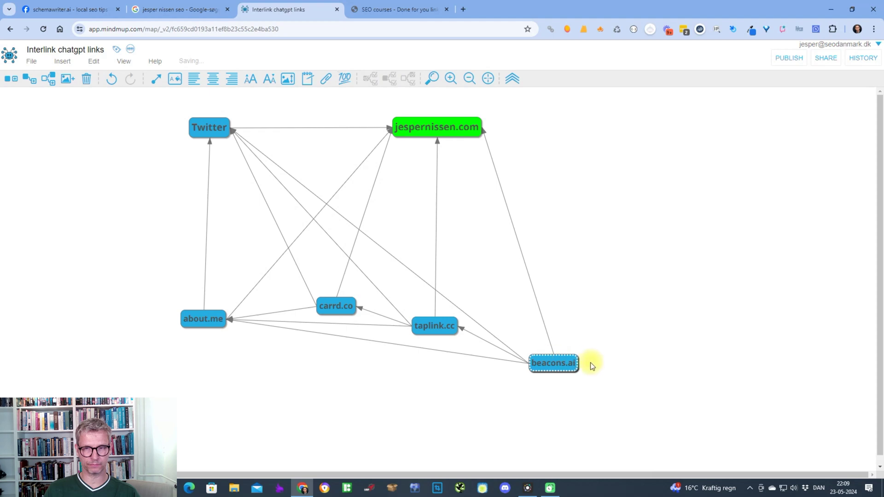
pyautogui.moveTo(566, 367); pyautogui.dragTo(610, 355)
pyautogui.moveTo(188, 317); pyautogui.dragTo(192, 326)
pyautogui.moveTo(445, 326); pyautogui.dragTo(451, 306)
pyautogui.moveTo(624, 363); pyautogui.dragTo(616, 358)
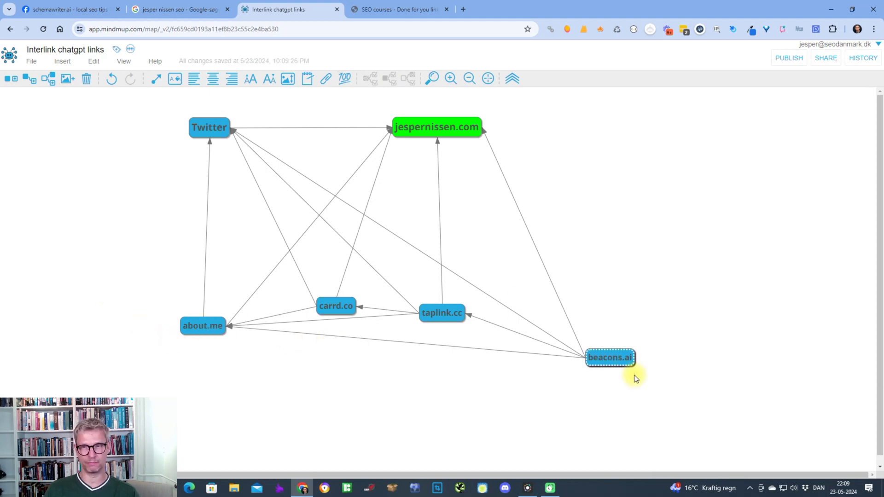
pyautogui.moveTo(626, 357); pyautogui.dragTo(588, 348)
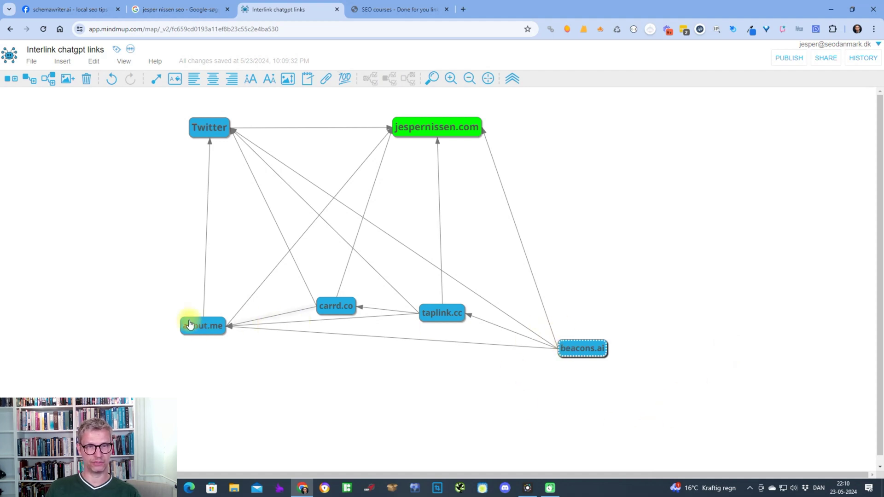
pyautogui.moveTo(203, 331); pyautogui.dragTo(196, 330)
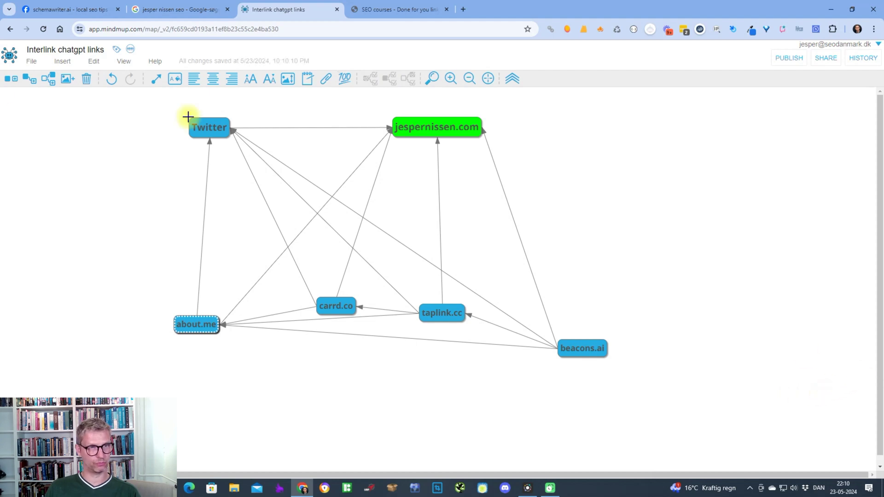
# - Add a sibling node named "cloud links 1" and place it below and right of about.me
pyautogui.click(10, 81)
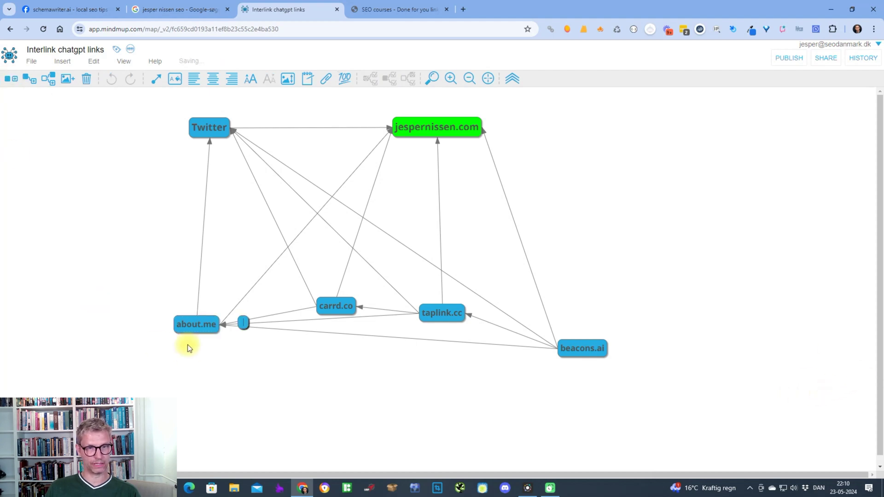
pyautogui.write('c')
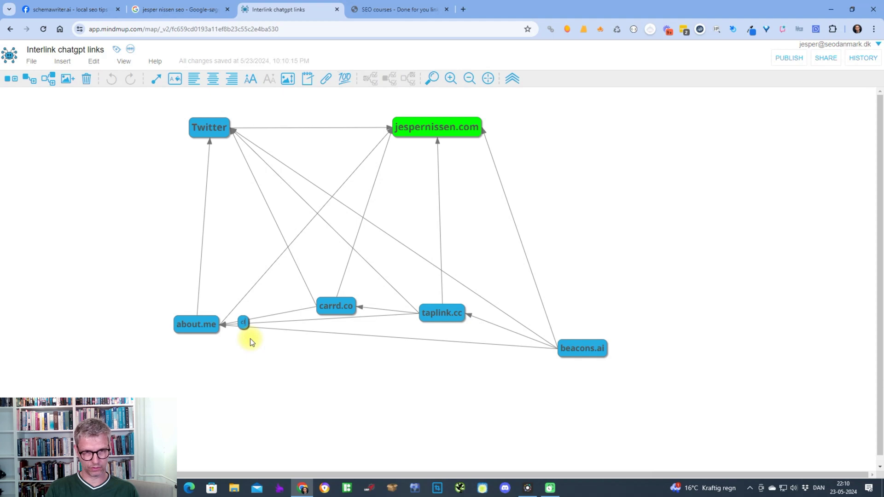
pyautogui.write('loud links 1')
pyautogui.press('Return')
pyautogui.moveTo(258, 326); pyautogui.dragTo(257, 380)
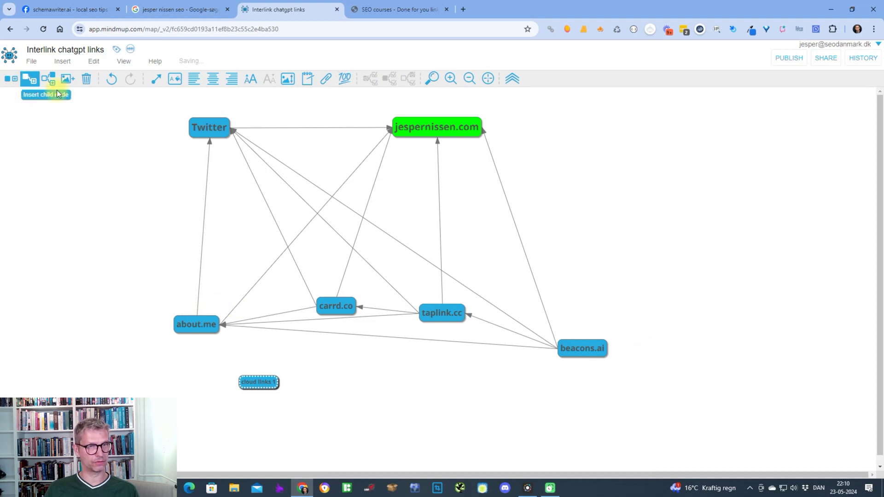
# - Draw a link arrow from cloud links 1 to about.me, and arrange the two nodes vertically above each other
pyautogui.click(156, 79)
pyautogui.click(205, 325)
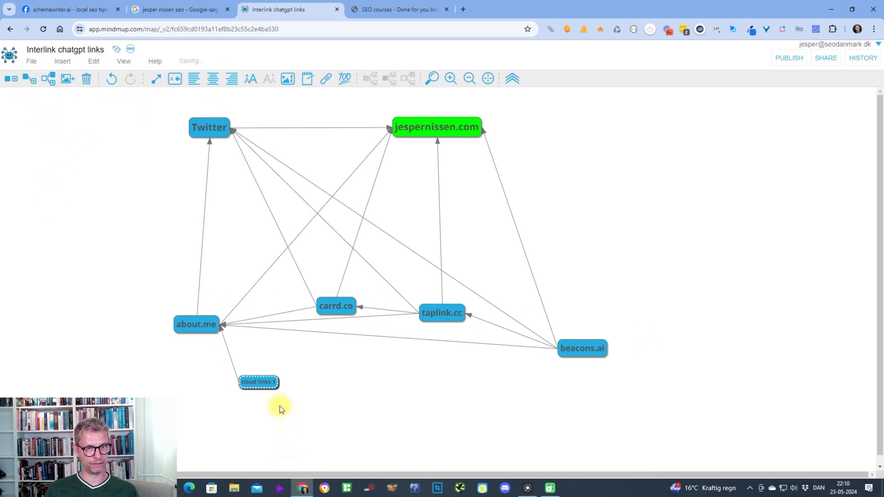
pyautogui.moveTo(253, 387); pyautogui.dragTo(222, 418)
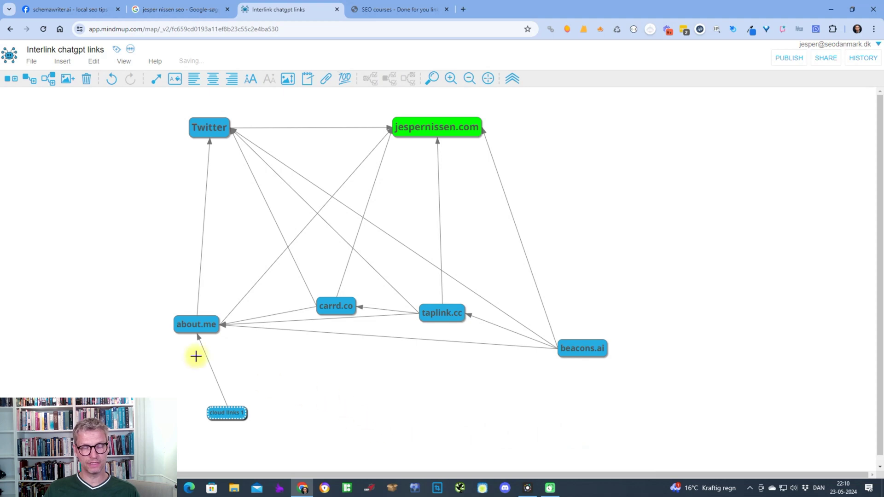
pyautogui.moveTo(199, 329); pyautogui.dragTo(229, 314)
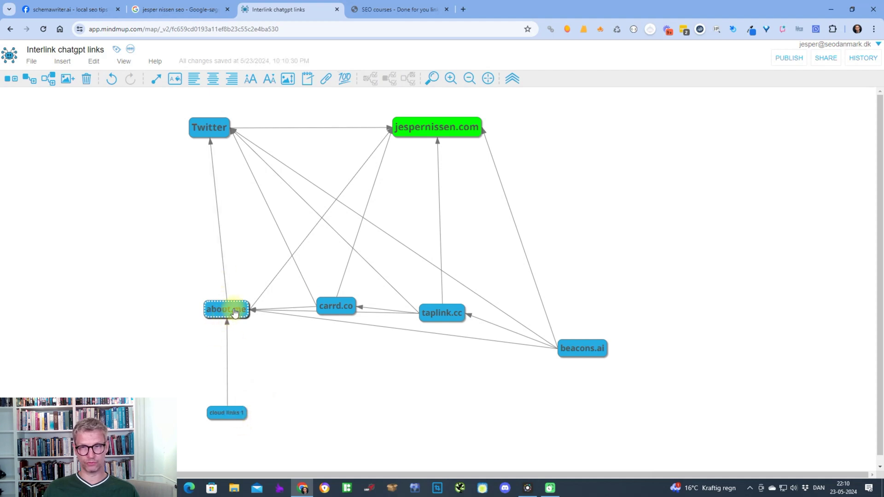
# - Add a sibling node named "cloud link 2" and place it below carrd.co
pyautogui.click(11, 79)
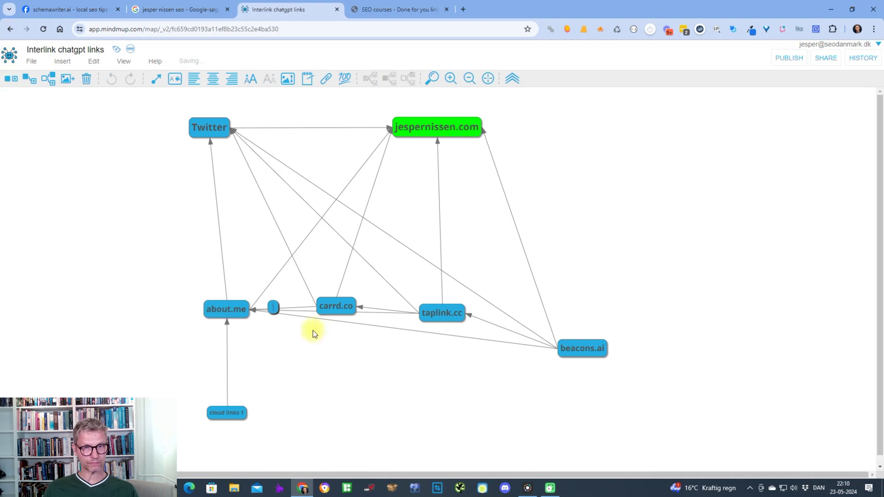
pyautogui.write('cloud link 2')
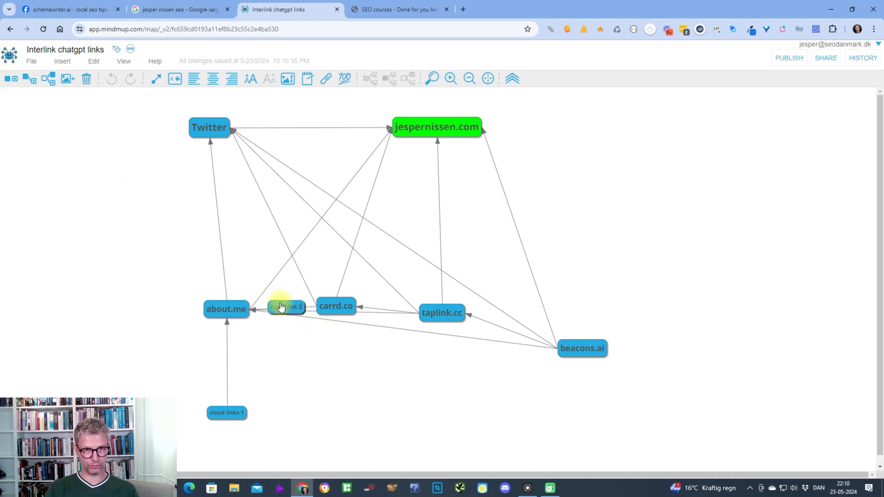
pyautogui.press('Return')
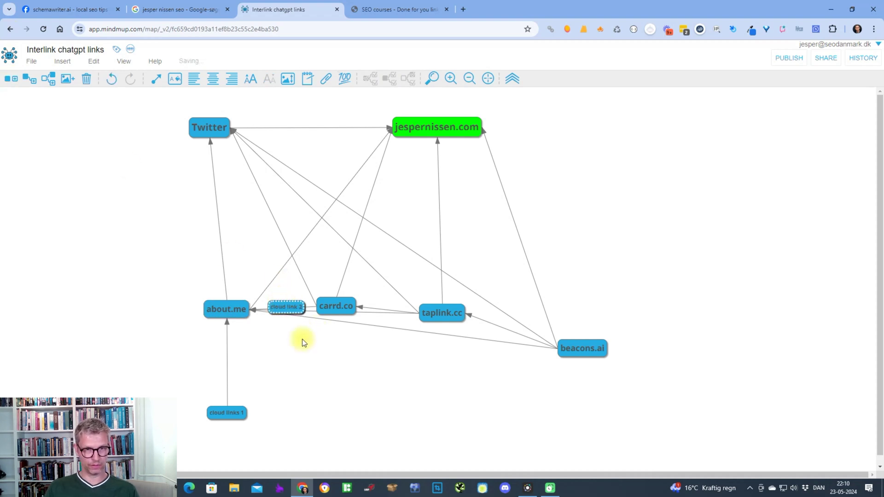
pyautogui.moveTo(293, 313); pyautogui.dragTo(325, 415)
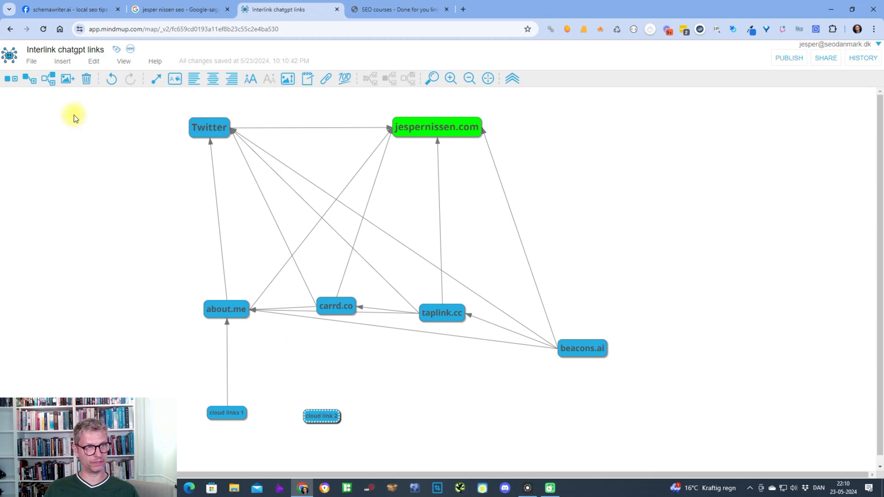
# - Add a sibling node named "Idrive cloud" beside cloud link 2
pyautogui.click(13, 81)
pyautogui.write('ldr')
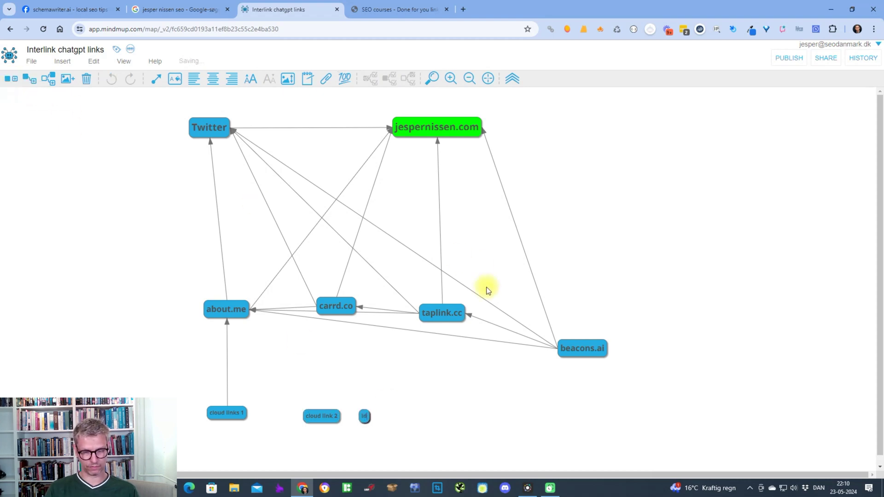
pyautogui.write('ive cloud')
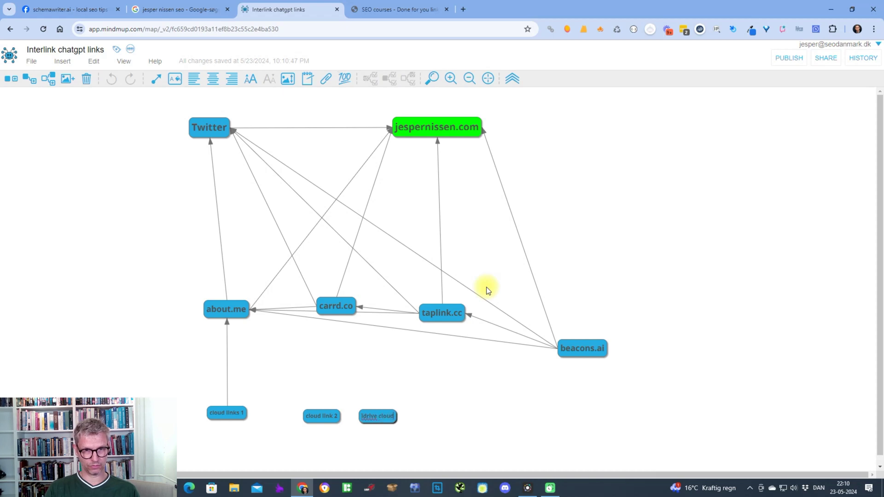
pyautogui.press('Return')
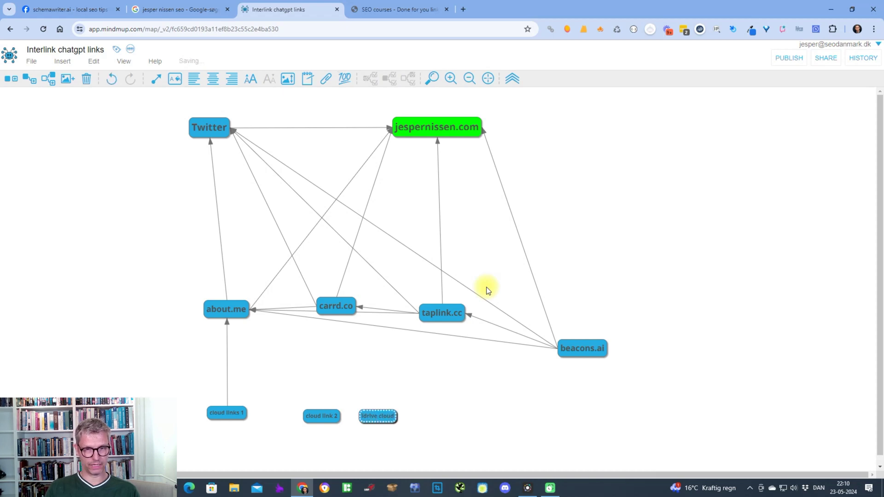
# - Draw link arrows from cloud link 2 to carrd.co and from Idrive cloud to taplink.cc
pyautogui.click(314, 418)
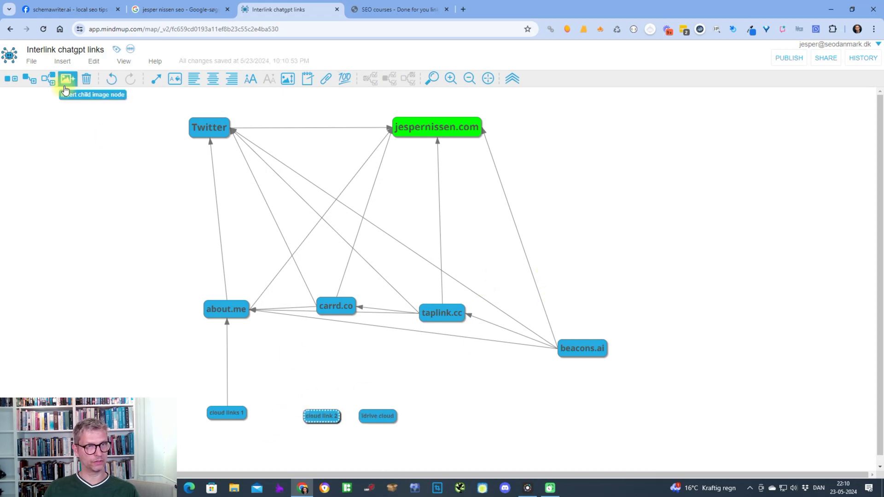
pyautogui.click(156, 79)
pyautogui.click(335, 313)
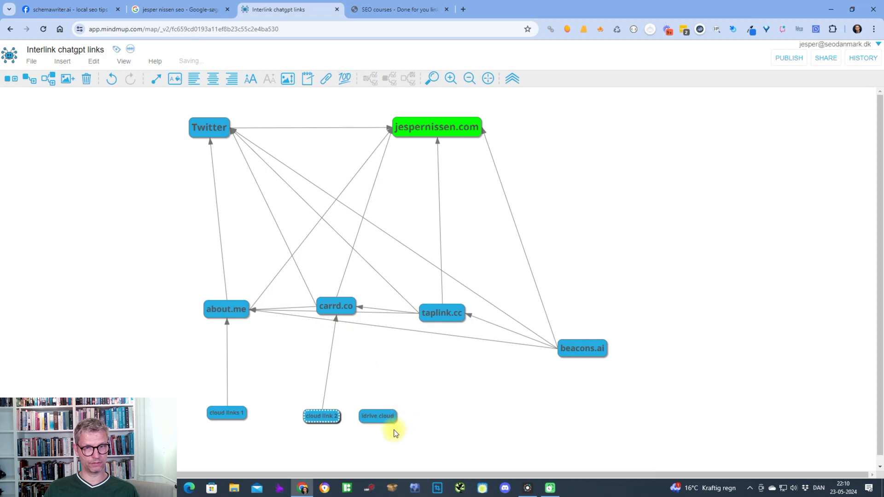
pyautogui.click(389, 417)
pyautogui.click(156, 79)
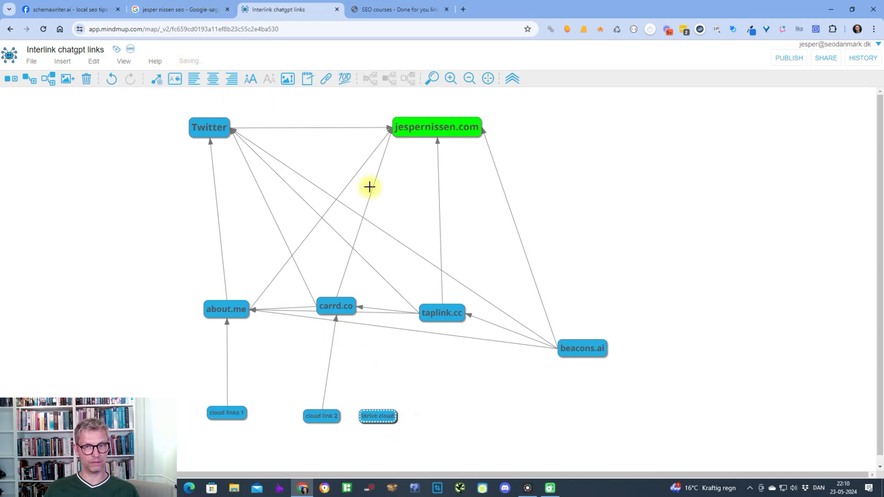
pyautogui.click(442, 312)
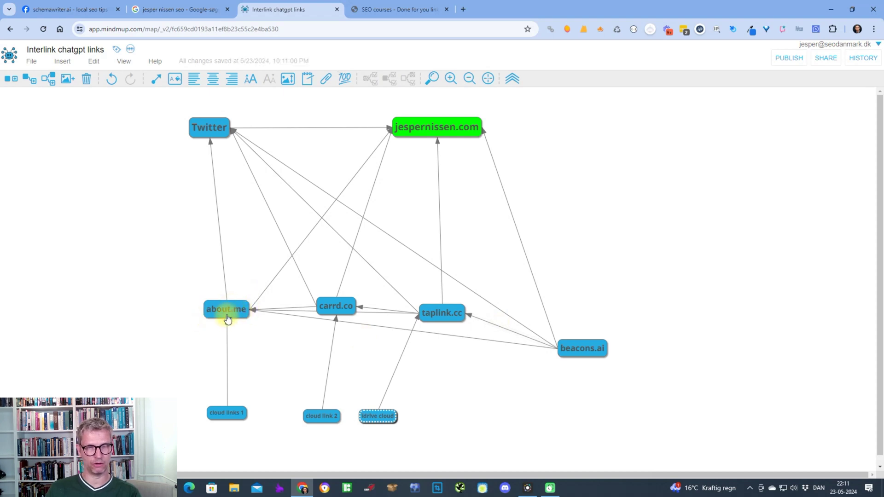
# - Move cloud links 1 and cloud link 2 slightly up, Idrive cloud beneath taplink.cc, and beacons.ai slightly right
pyautogui.moveTo(602, 351); pyautogui.dragTo(615, 353)
pyautogui.moveTo(244, 411); pyautogui.dragTo(248, 394)
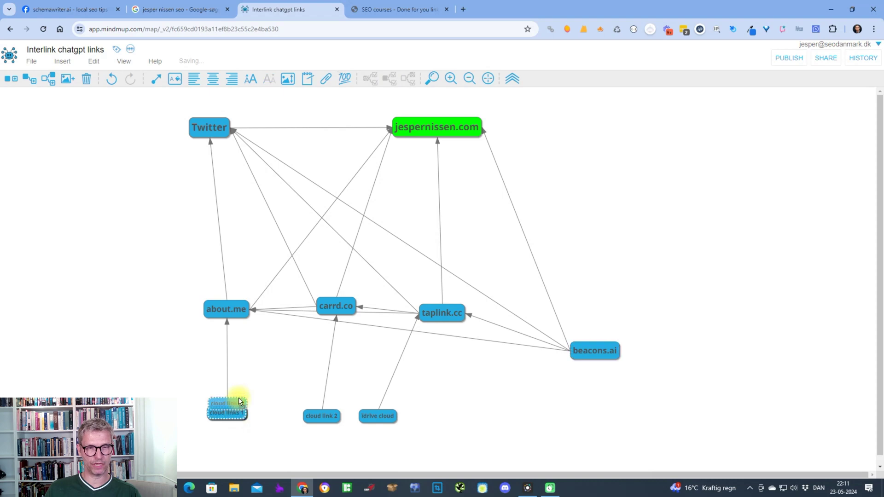
pyautogui.click(322, 416)
pyautogui.moveTo(333, 395); pyautogui.dragTo(333, 393)
pyautogui.moveTo(391, 417); pyautogui.dragTo(451, 402)
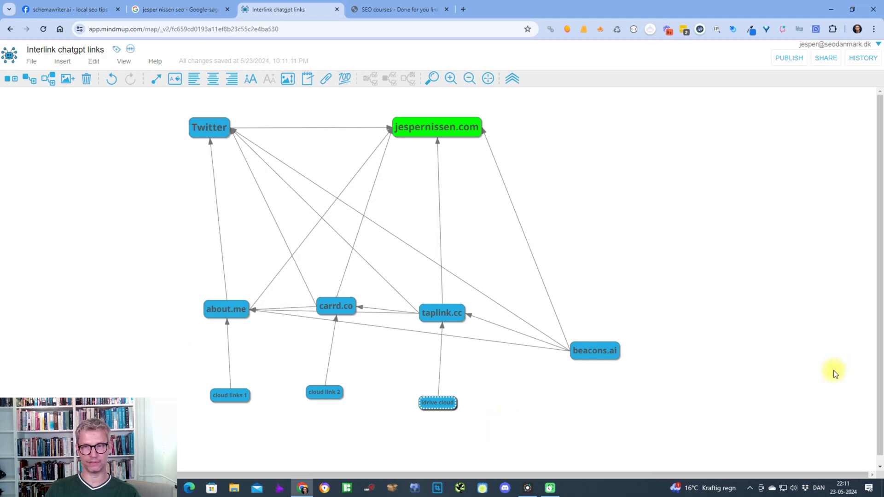
# - Shift about.me slightly down, taplink.cc slightly right, and beacons.ai slightly up
pyautogui.moveTo(598, 355); pyautogui.dragTo(602, 362)
pyautogui.moveTo(226, 311); pyautogui.dragTo(229, 317)
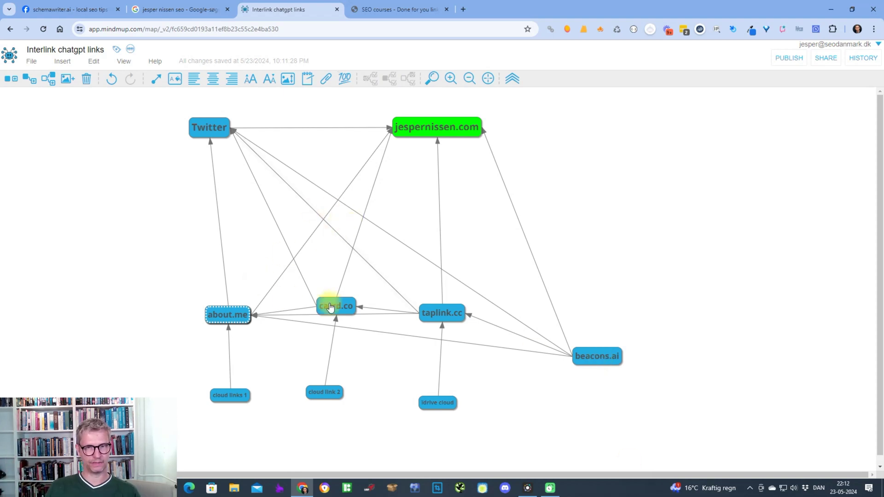
pyautogui.moveTo(449, 317); pyautogui.dragTo(465, 310)
pyautogui.moveTo(594, 364); pyautogui.dragTo(594, 348)
pyautogui.moveTo(229, 321); pyautogui.dragTo(227, 330)
# - Move the carrd.co and taplink.cc nodes up and right so they sit level with each other above about.me and beacons.ai
pyautogui.moveTo(430, 312); pyautogui.dragTo(437, 292)
pyautogui.moveTo(346, 298); pyautogui.dragTo(366, 282)
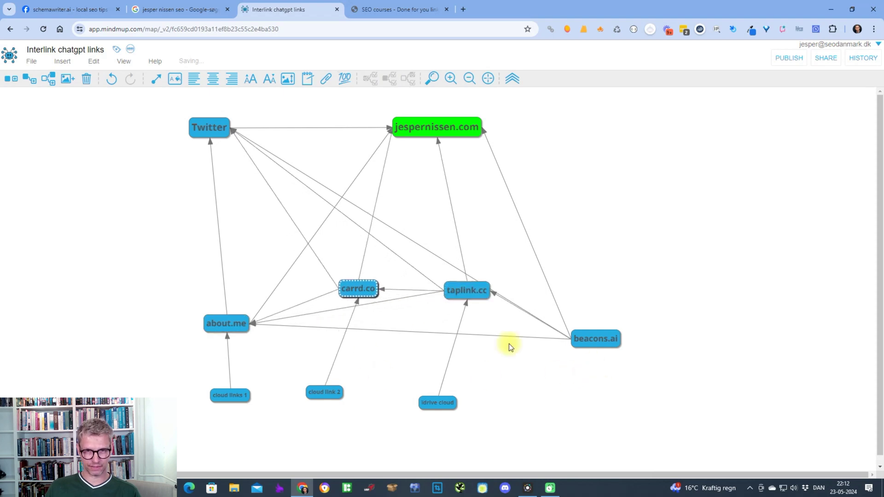
pyautogui.moveTo(371, 290); pyautogui.dragTo(368, 296)
pyautogui.moveTo(461, 304); pyautogui.dragTo(461, 308)
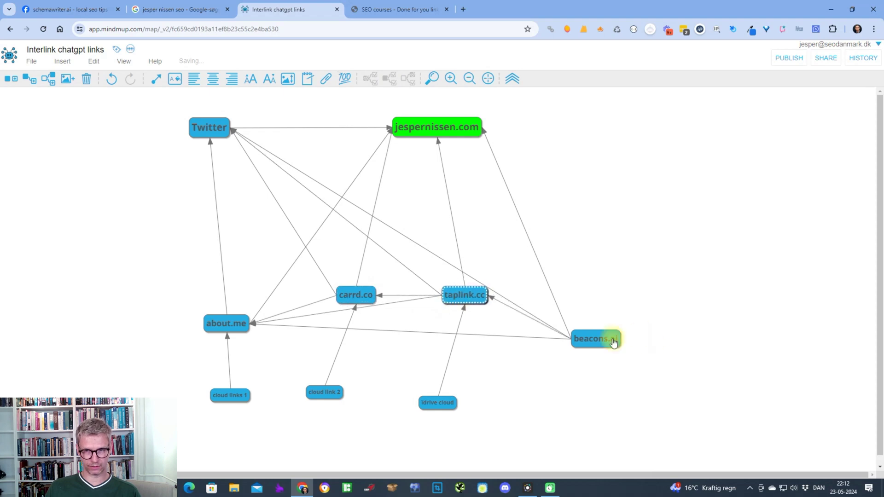